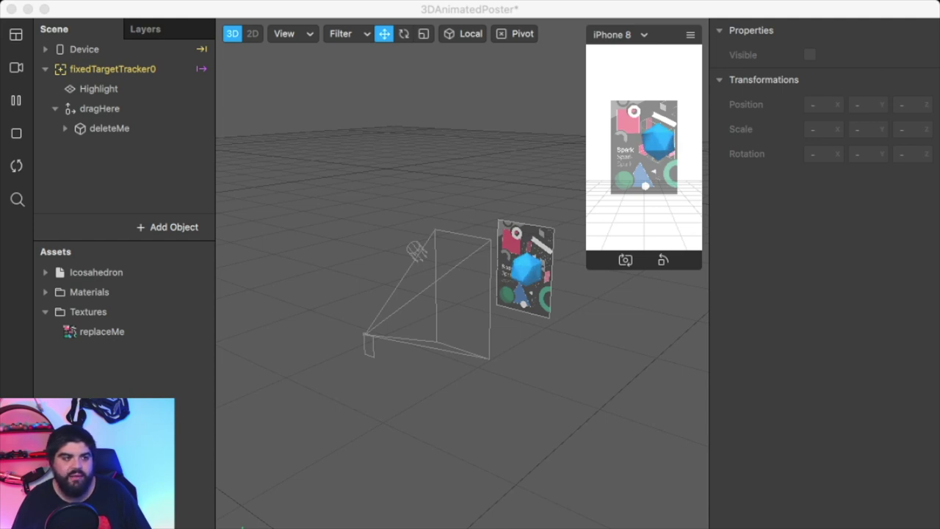
Review the properties of the fixed target tracker, the dragHere null object and the deleteMe 3D object
click(113, 68)
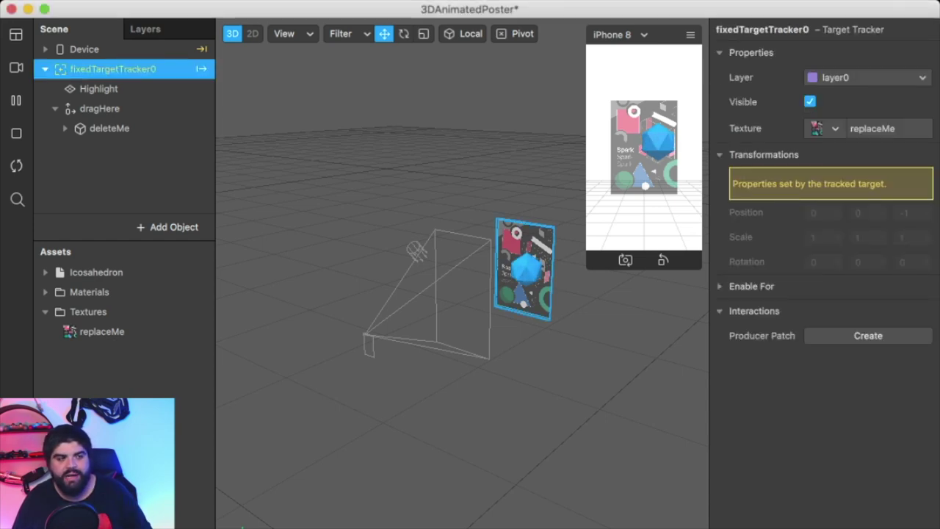
click(99, 108)
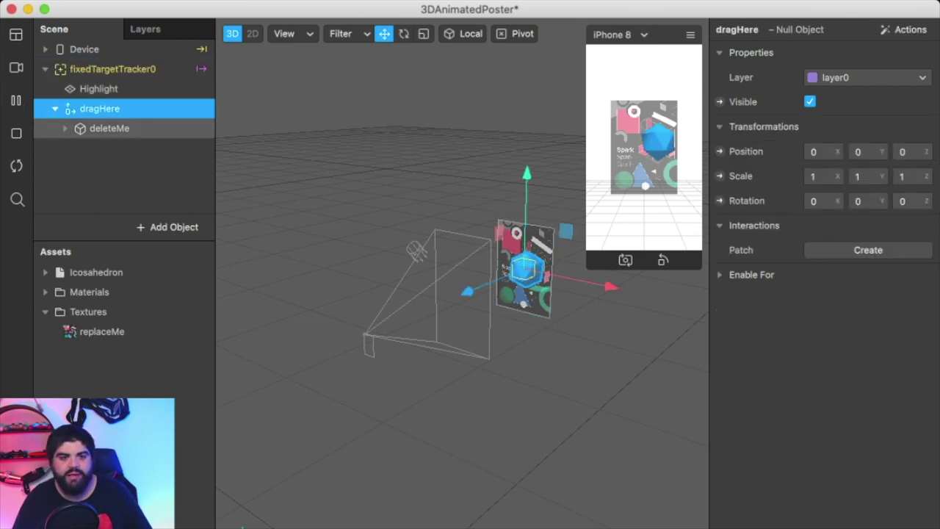
click(109, 128)
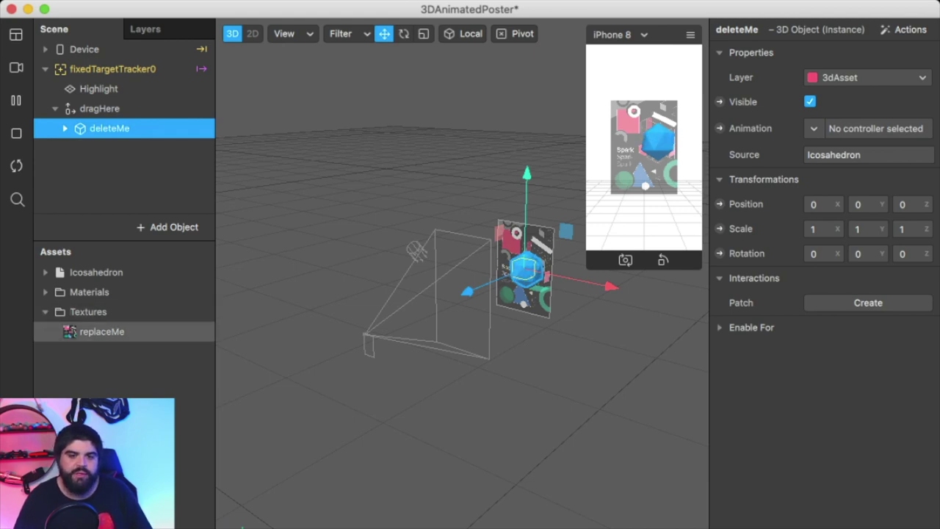
Import imagetracker.jpg as a new texture alongside replaceMe
click(101, 332)
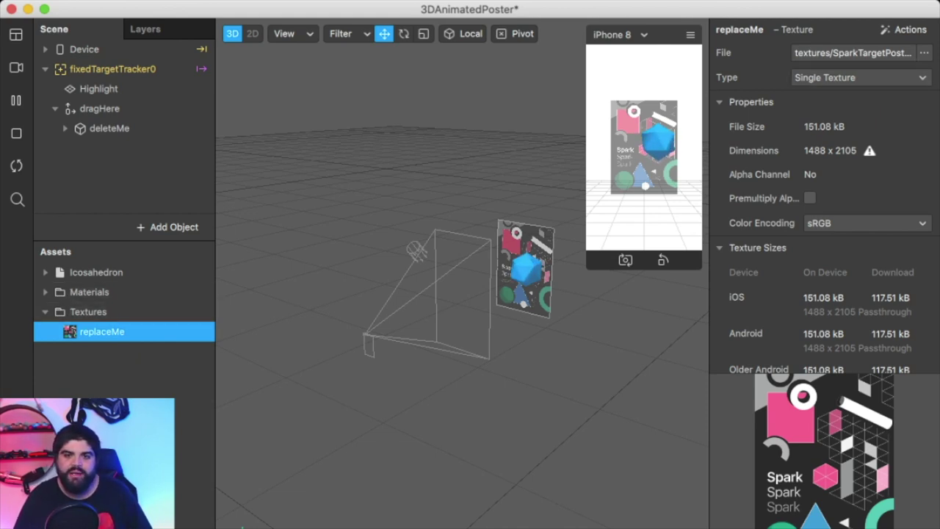
click(924, 52)
click(867, 68)
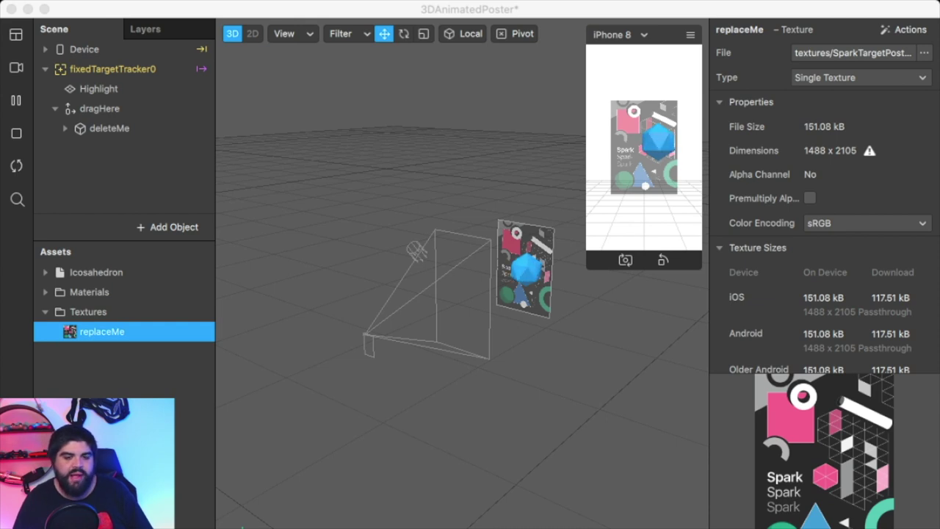
click(107, 351)
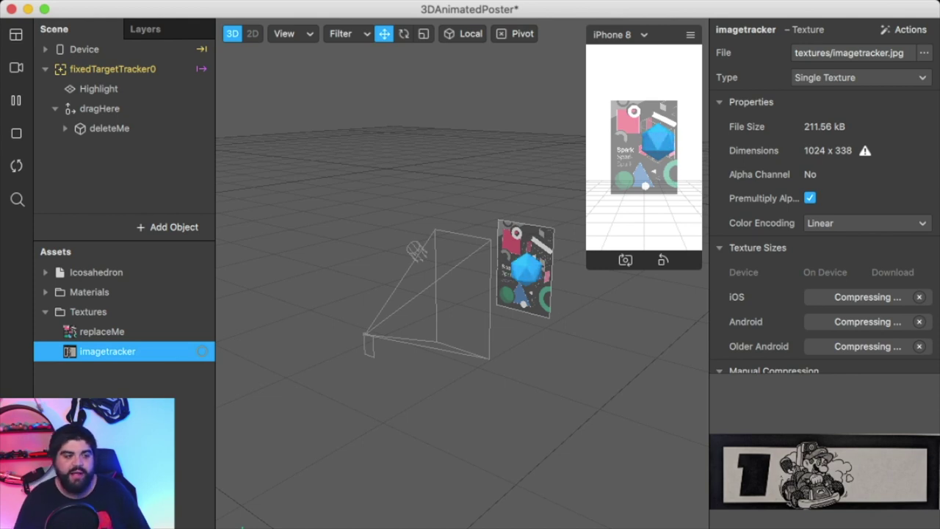
Set the fixed target tracker's texture to imagetracker in place of replaceMe
click(102, 331)
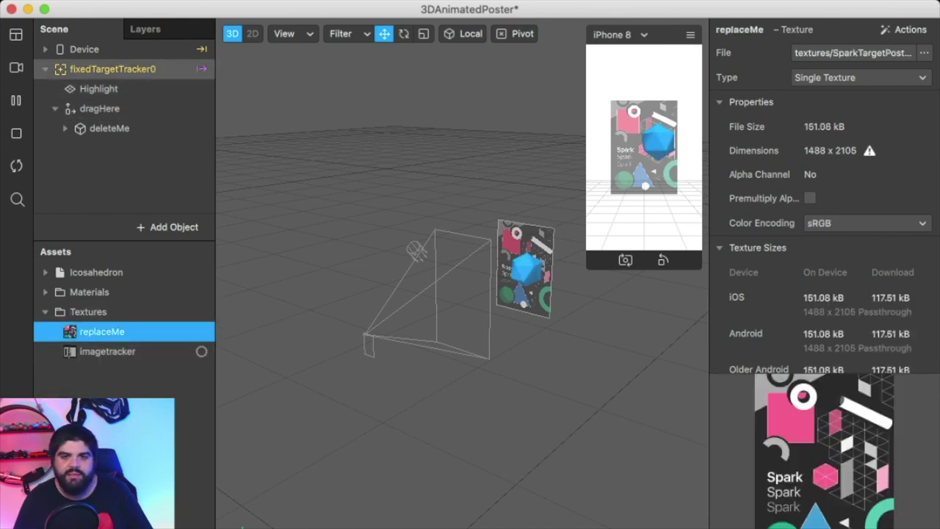
click(110, 69)
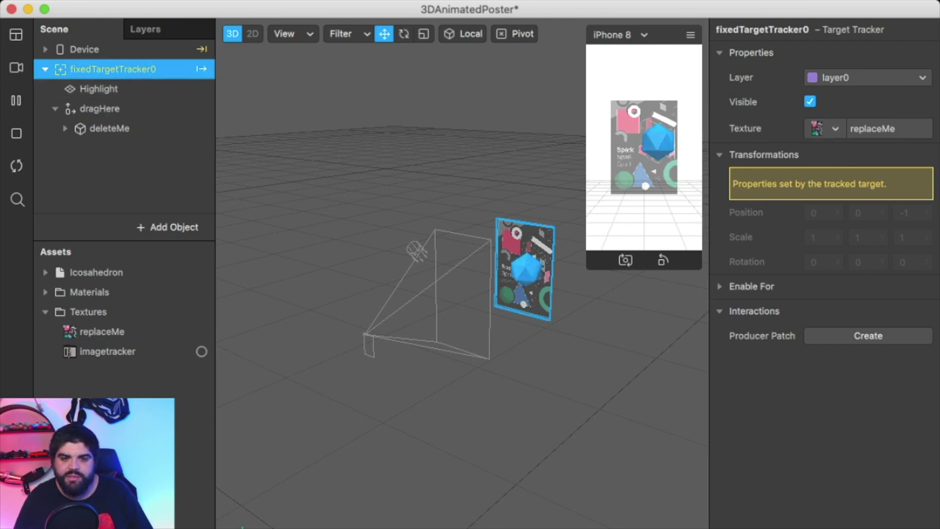
click(824, 128)
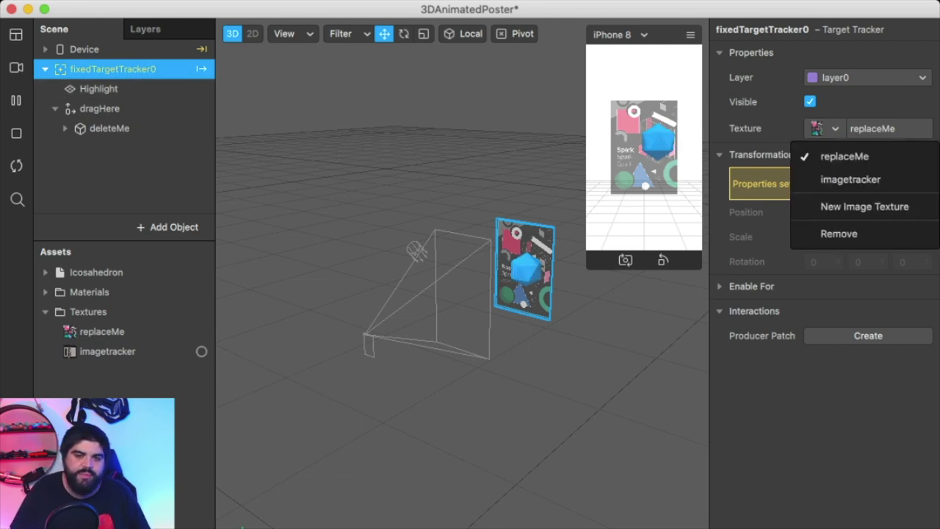
click(851, 179)
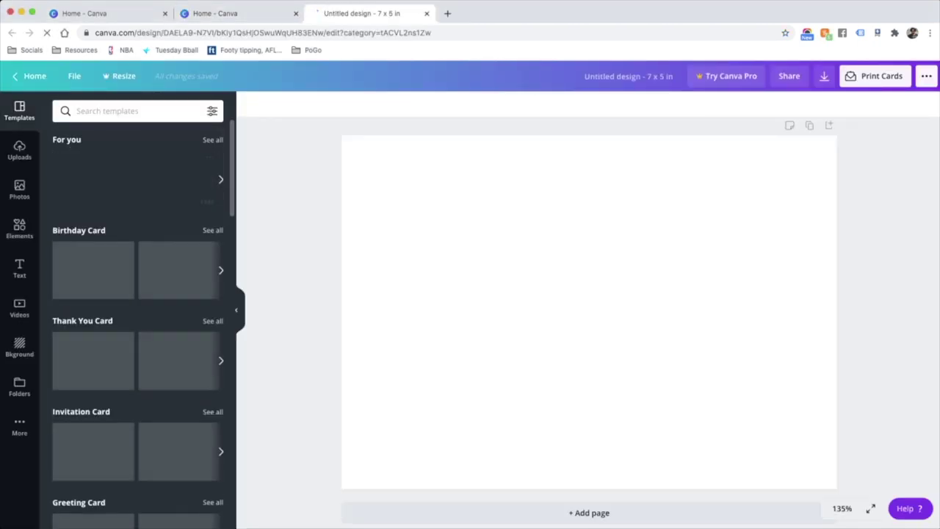
Switch to Canva, apply the green mountain Encouragement Card template to the blank 7 x 5 in design and change its heading to "Lap 1"
scroll(138, 309, down, 20)
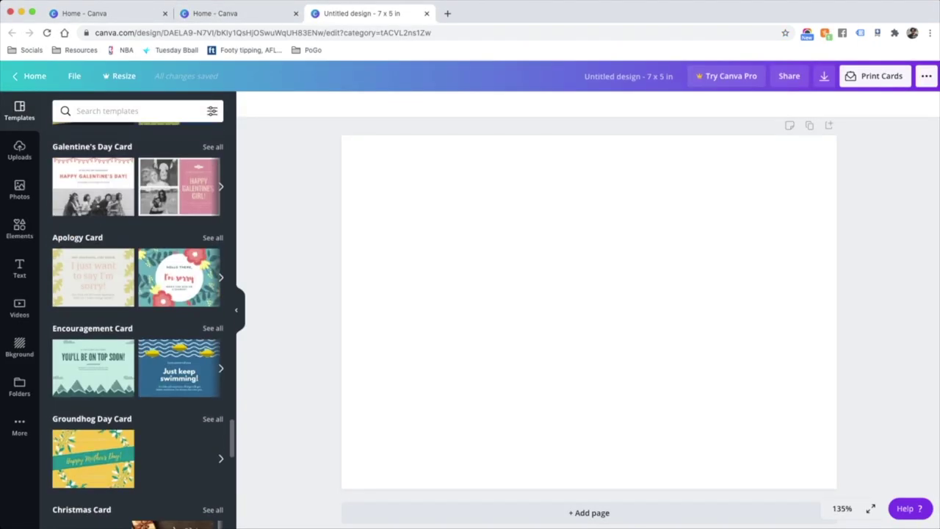
scroll(138, 308, down, 2)
click(93, 233)
double_click(605, 247)
key(super+a)
text(Lap 1)
Set the line above the heading to "You've completed" and delete the message below the divider
click(589, 198)
key(super+a)
text(You've c)
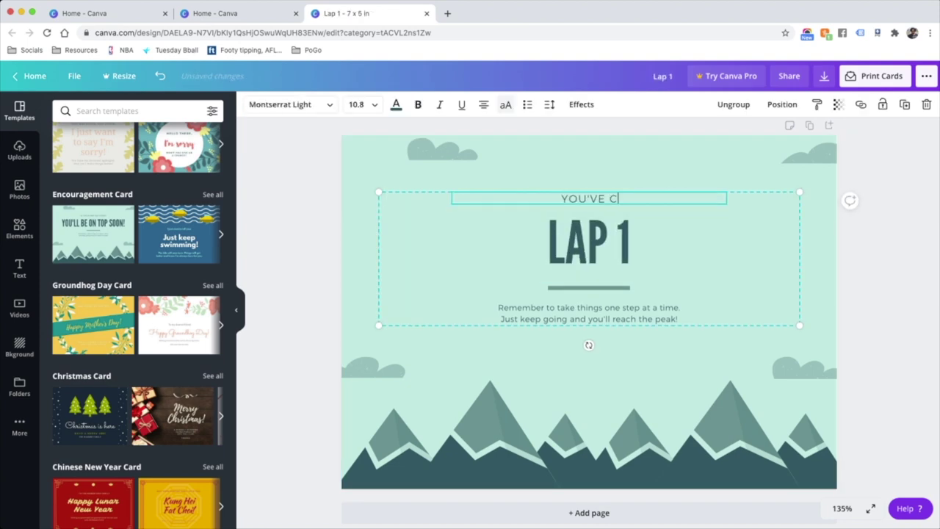
text(ompleted)
click(589, 313)
key(BackSpace)
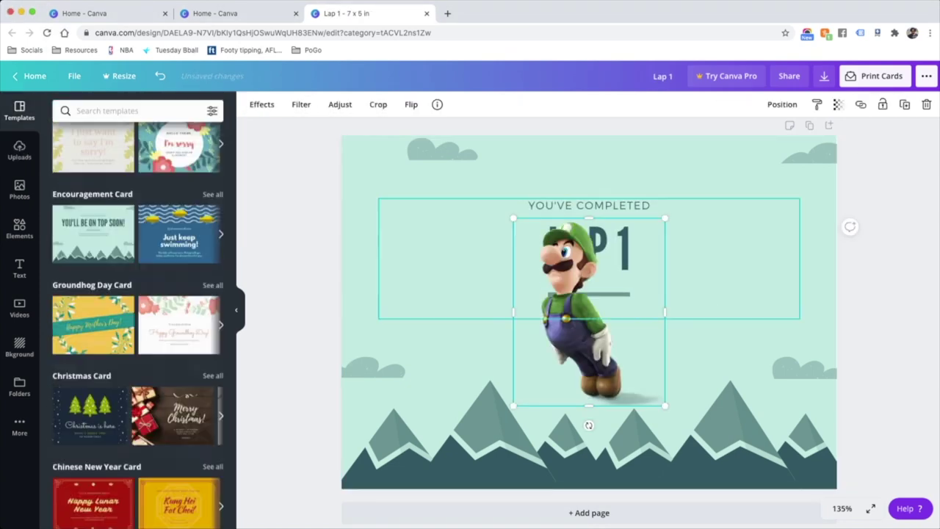
Move the Luigi picture away from the card's text to the right side and adjust its layer order around the mountains
drag(589, 312, 801, 384)
click(783, 104)
click(753, 138)
click(588, 257)
key(super+z)
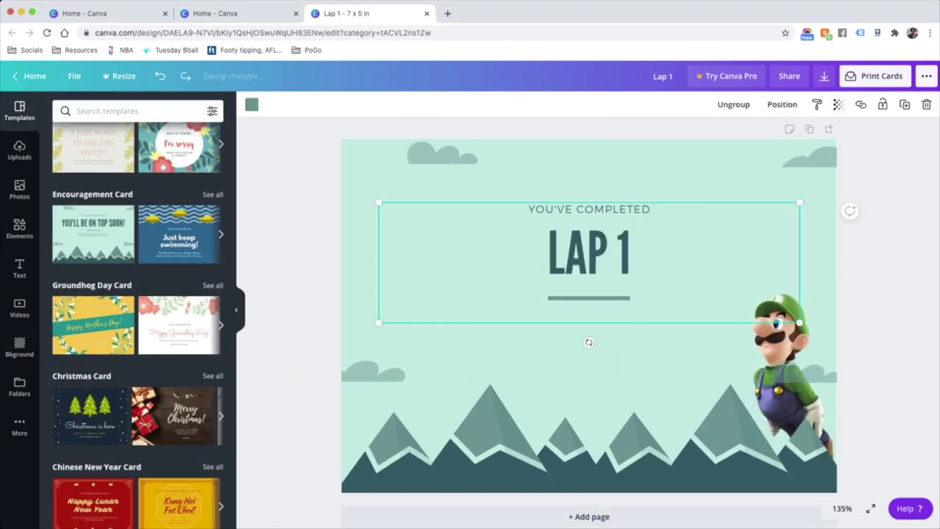
drag(786, 352, 688, 353)
Add a second page and apply the pink "Meow are you?" card template to it
click(589, 517)
scroll(181, 212, down, 12)
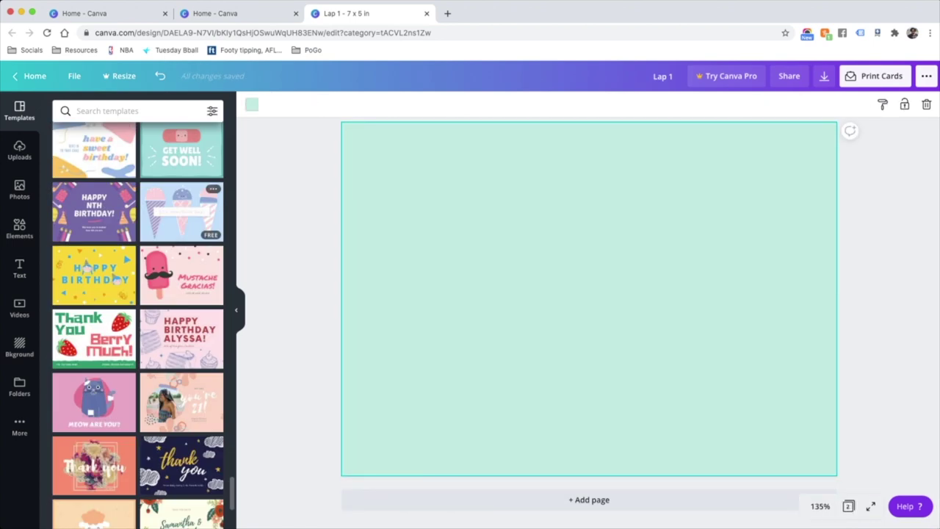
click(93, 402)
Replace the cat drawing on page 2 with the Mario picture and set the caption to "LAP 2 / 3"
click(589, 297)
key(BackSpace)
key(super+v)
drag(590, 327, 609, 296)
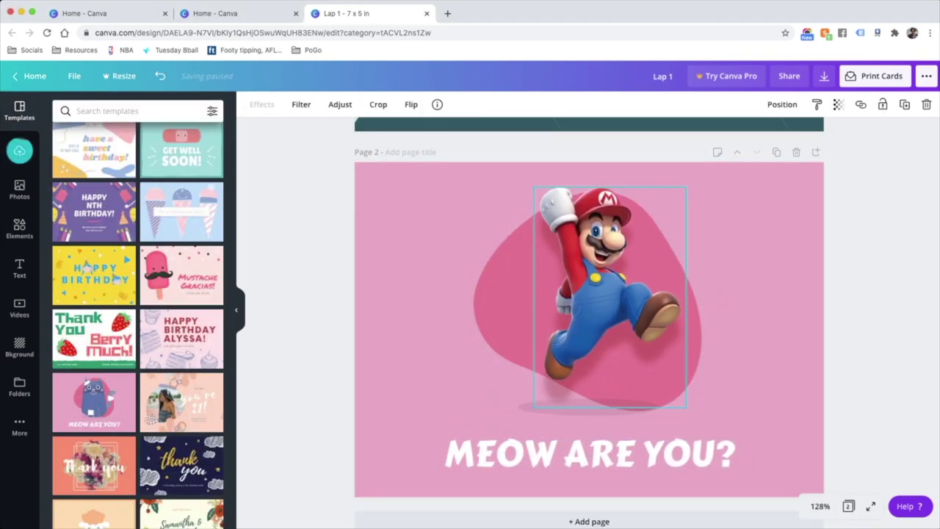
triple_click(590, 453)
text(LAP 2 / 3)
Add a third page and apply the "Get Well Soon!" card template to it
click(589, 521)
scroll(138, 293, down, 4)
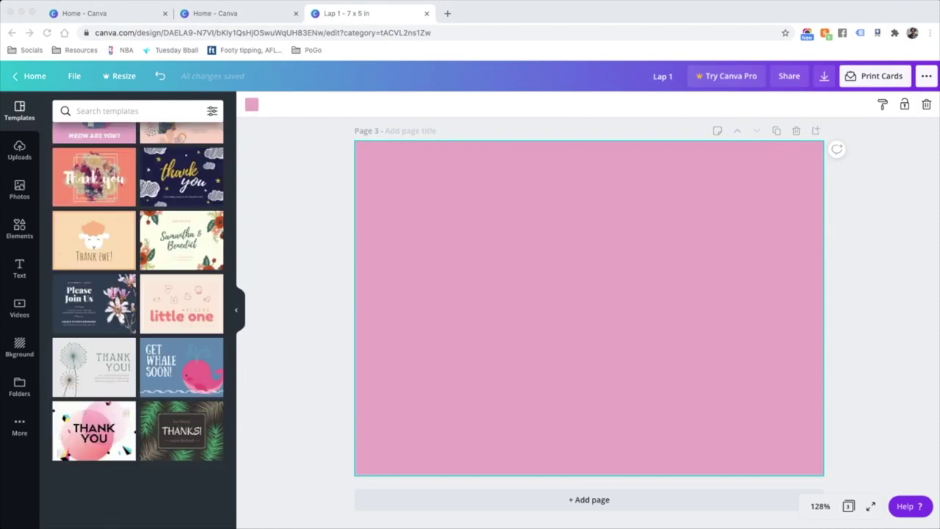
scroll(137, 294, down, 6)
scroll(137, 294, up, 10)
click(182, 199)
Replace the bandage illustration on page 3 with an uploaded picture and adjust its layer order
click(19, 150)
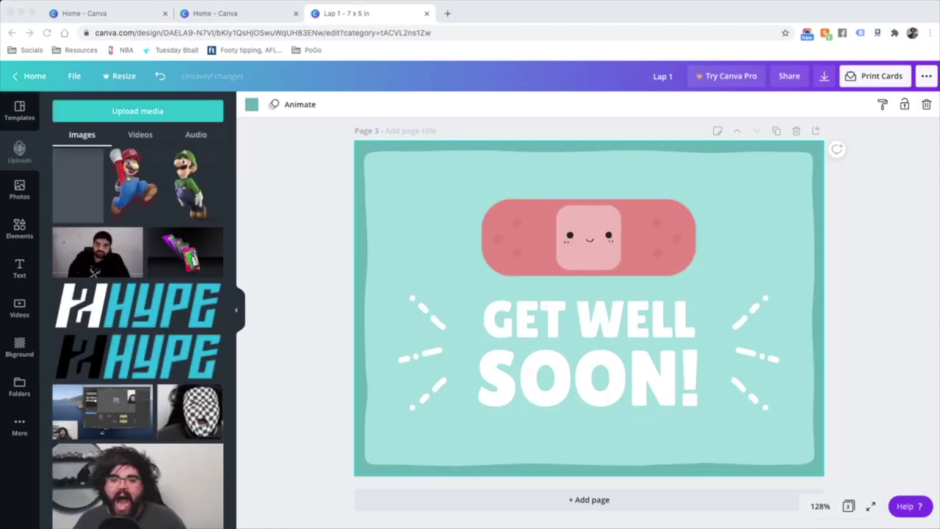
key(BackSpace)
drag(590, 308, 590, 288)
click(782, 104)
click(803, 138)
Change the two text lines on page 3 to "LAST" and "LAP"
triple_click(589, 319)
text(LAST)
triple_click(588, 377)
text(LAP)
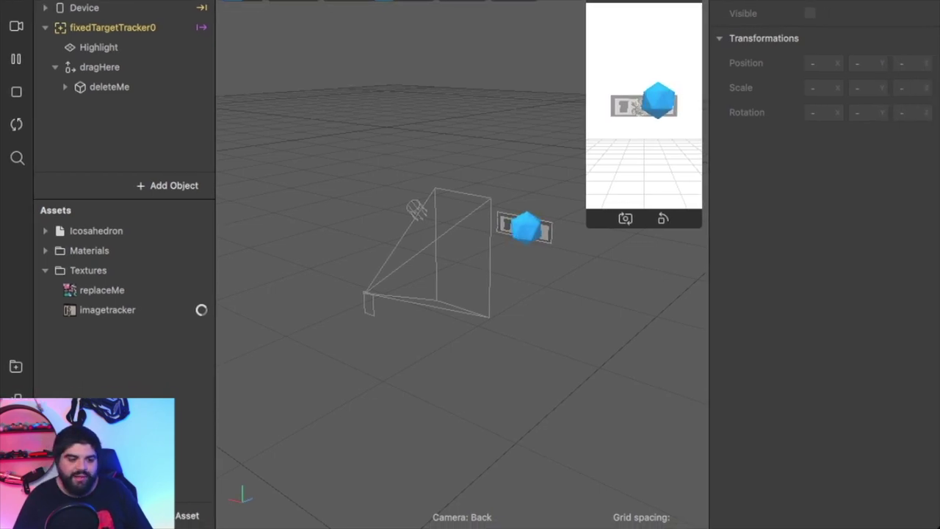
Switch back to Spark AR Studio, create an animation sequence asset and load the three-image set [1-3] as its texture
click(187, 515)
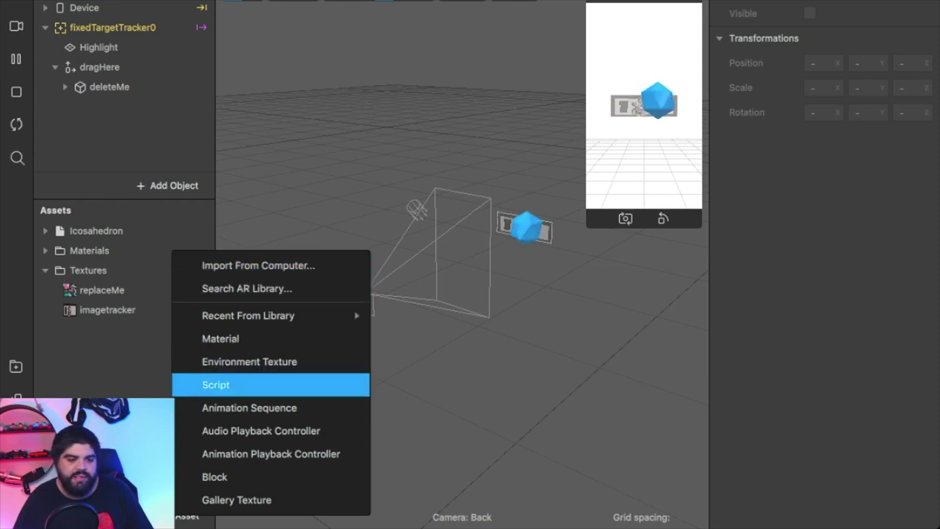
click(249, 408)
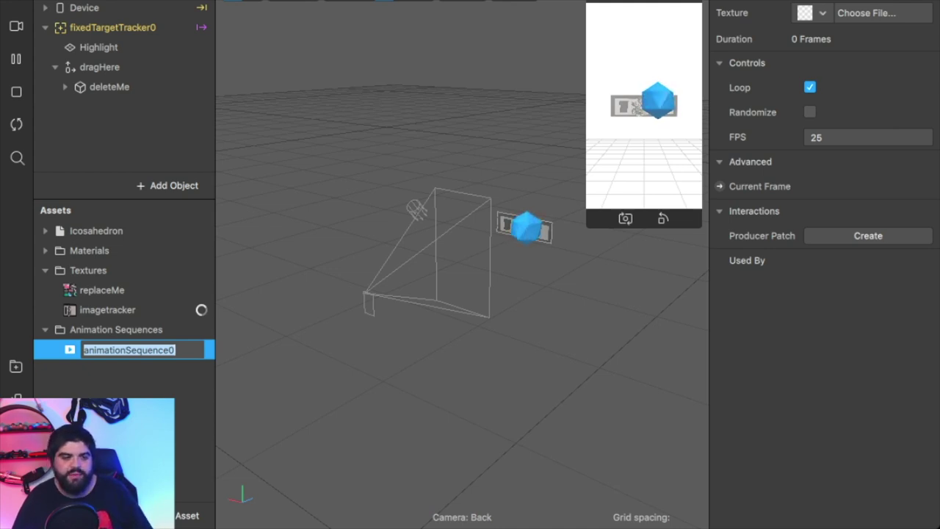
key(Return)
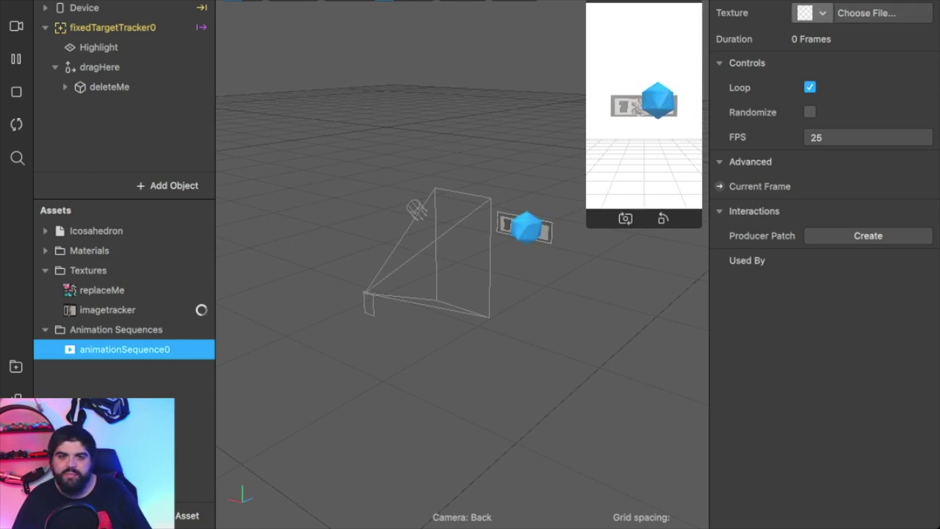
click(822, 12)
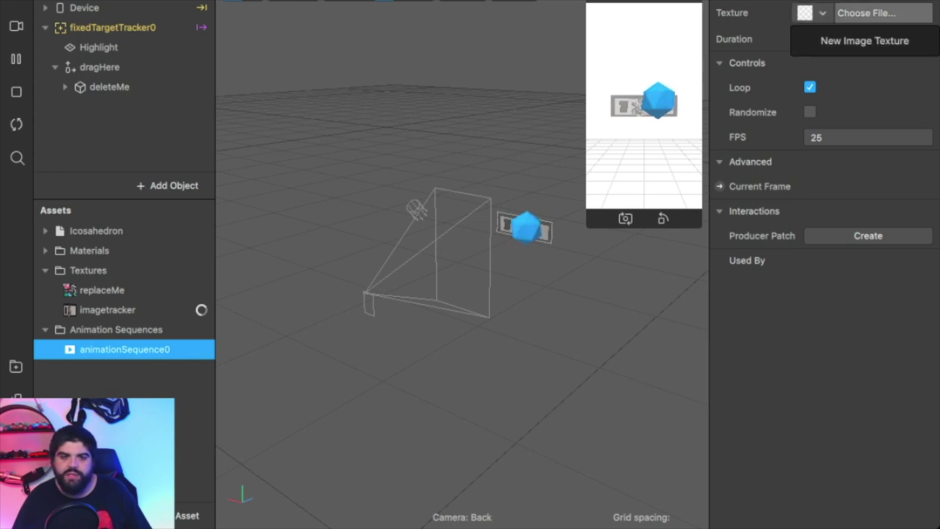
click(883, 12)
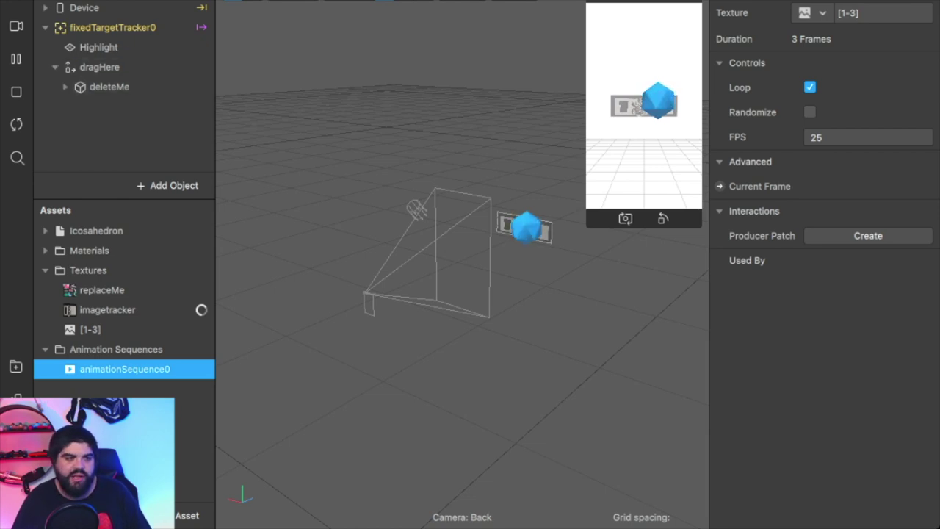
Add a plane as a child of the dragHere null object
click(99, 67)
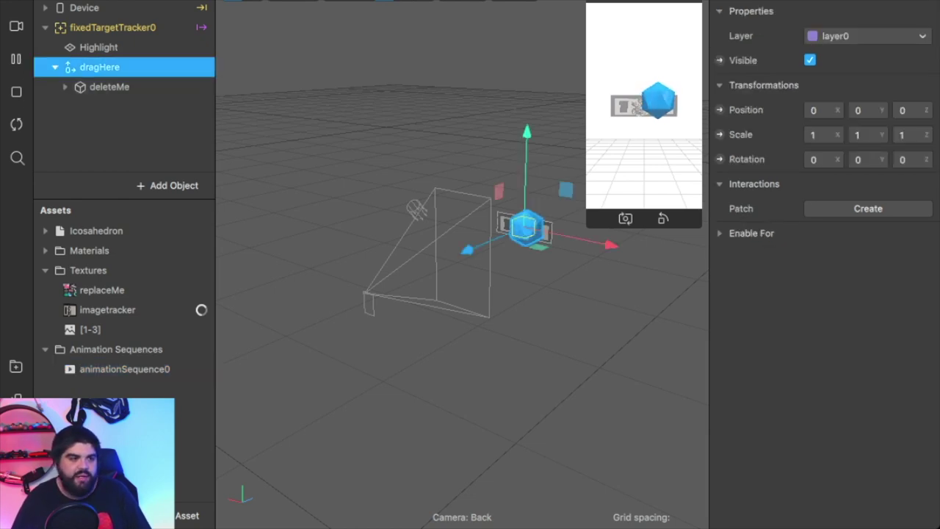
right_click(97, 69)
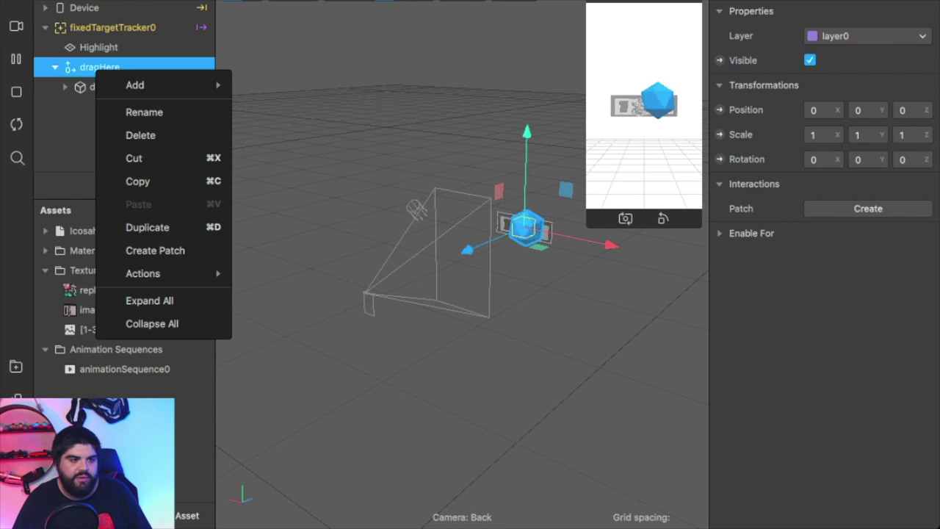
mouse_move(147, 85)
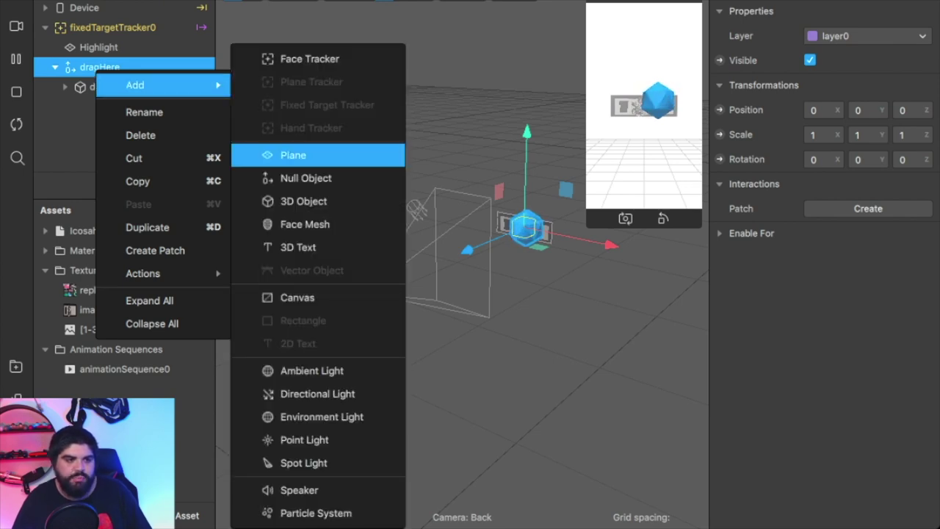
click(308, 155)
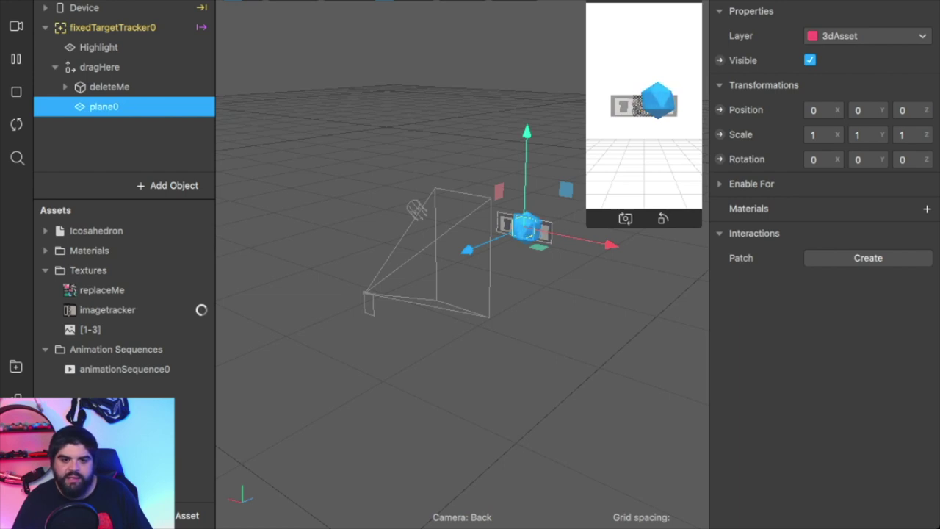
Create a new material for the plane and set its diffuse texture to animationSequence0
click(927, 209)
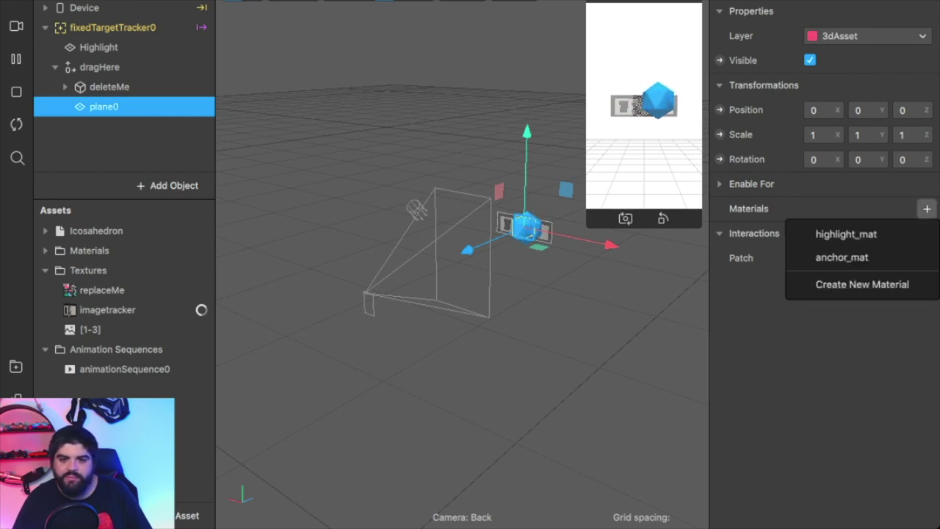
click(862, 284)
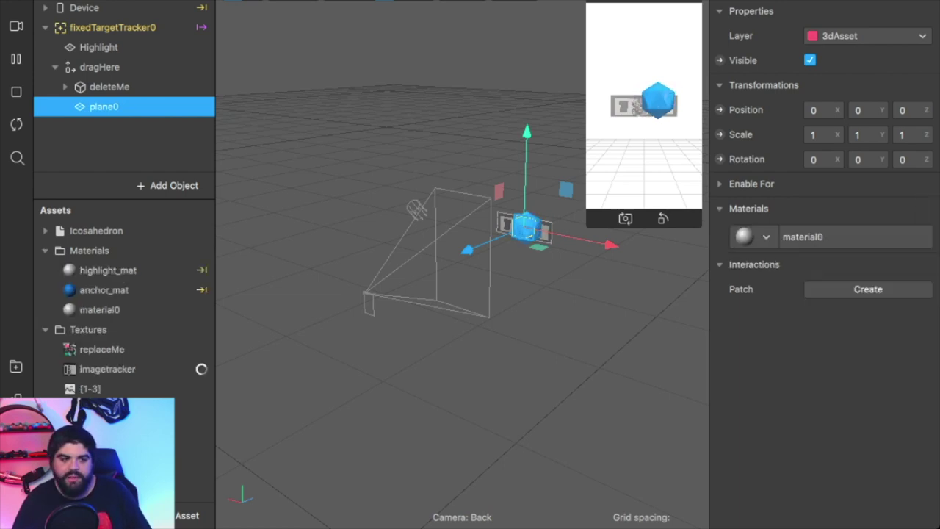
click(823, 237)
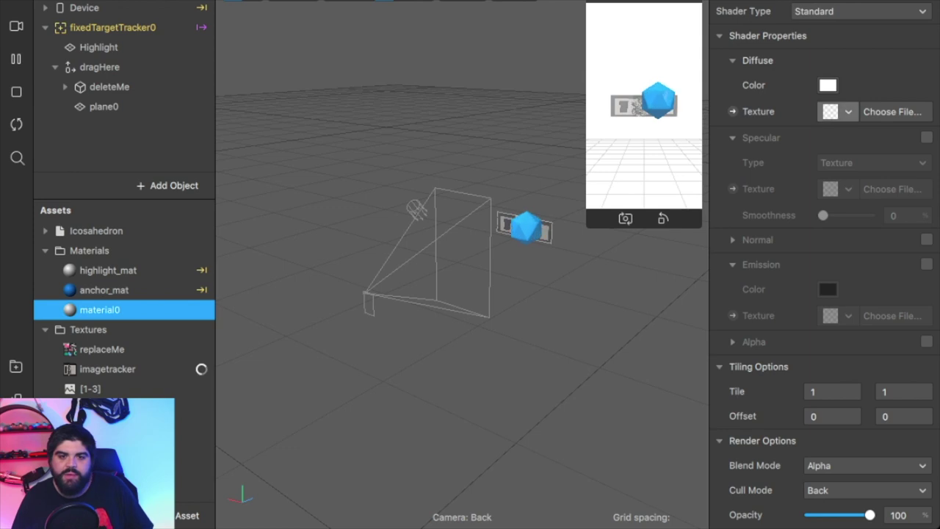
click(838, 111)
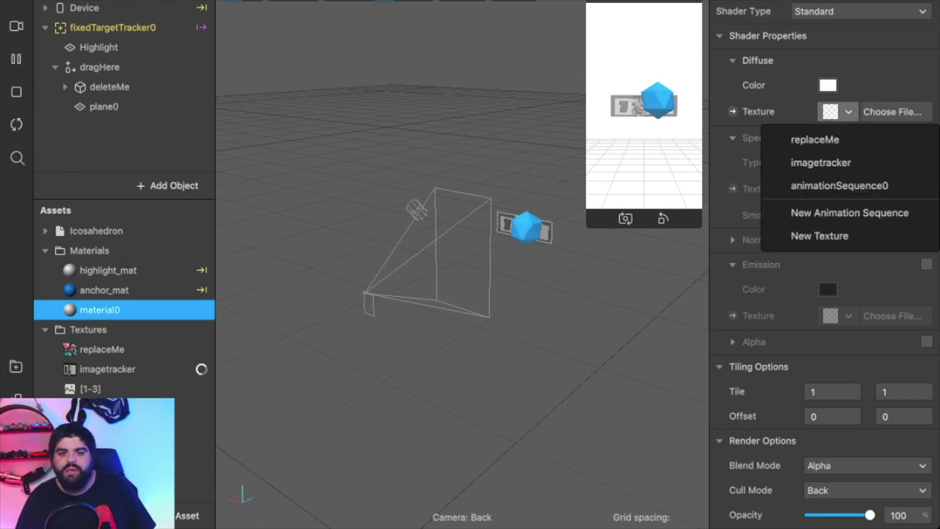
click(839, 186)
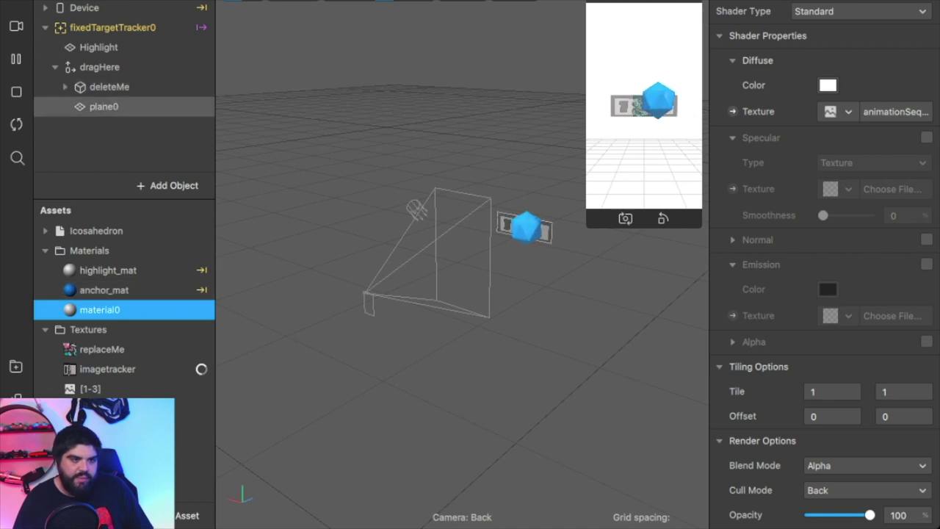
Delete the deleteMe placeholder object from under dragHere
click(103, 107)
click(109, 87)
right_click(107, 89)
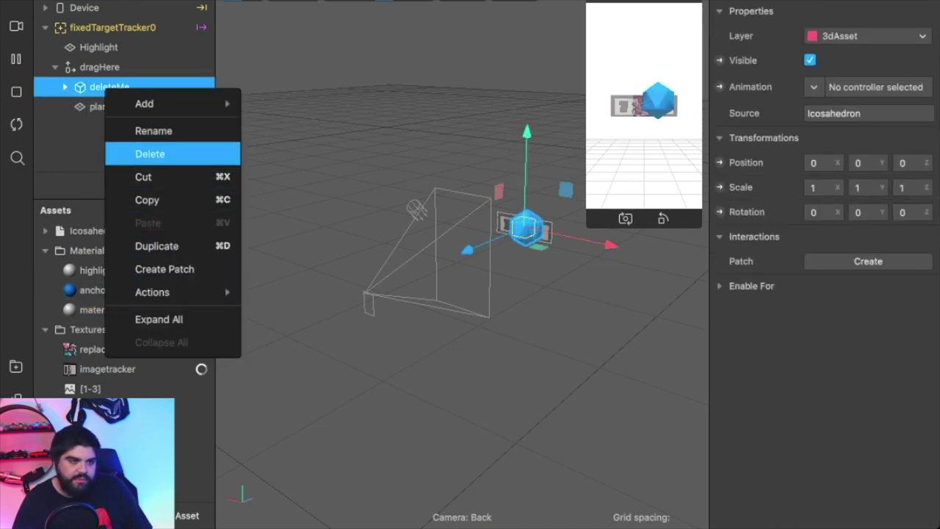
click(149, 154)
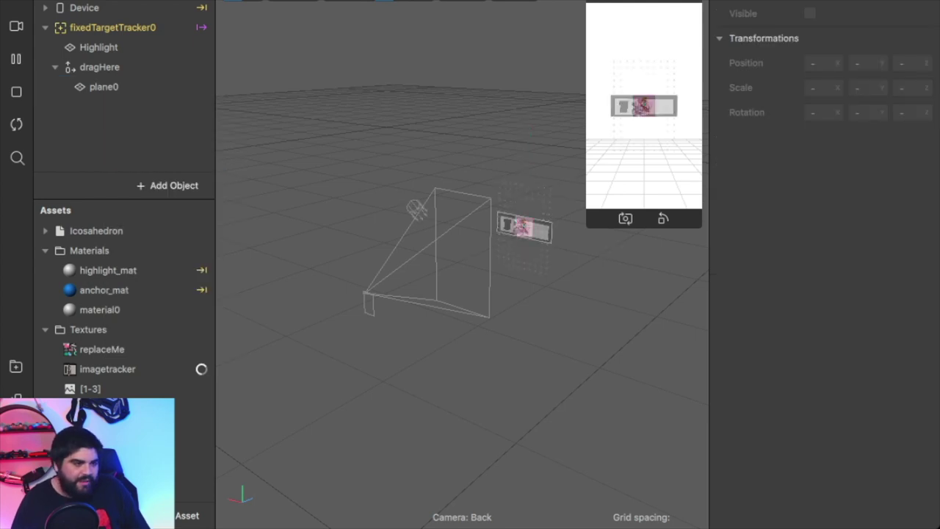
Turn off looping for the animationSequence0 asset
scroll(462, 265, up, 5)
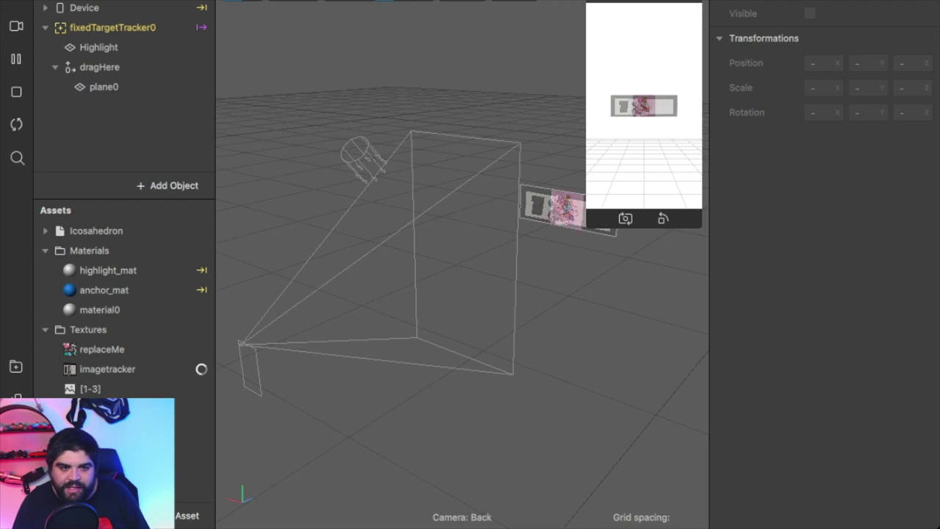
scroll(462, 264, up, 2)
scroll(463, 264, down, 2)
scroll(462, 265, down, 1)
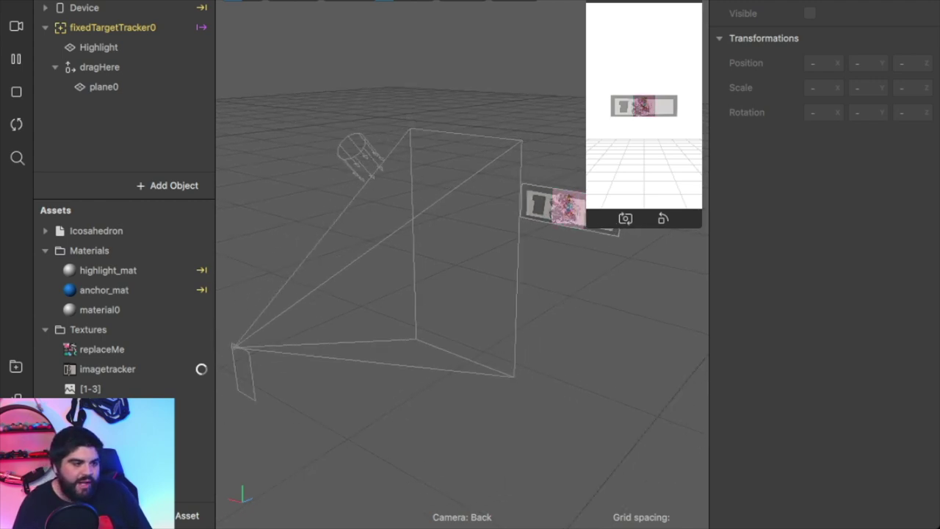
click(104, 87)
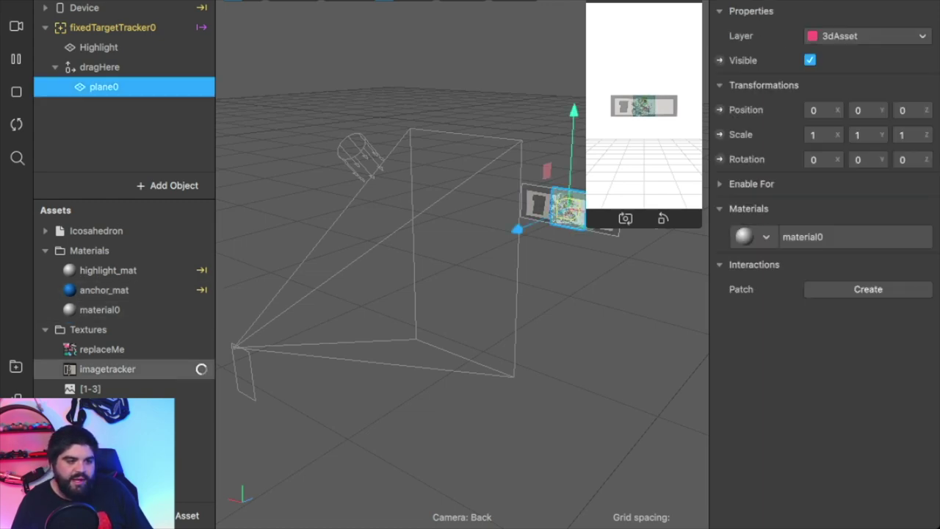
click(90, 388)
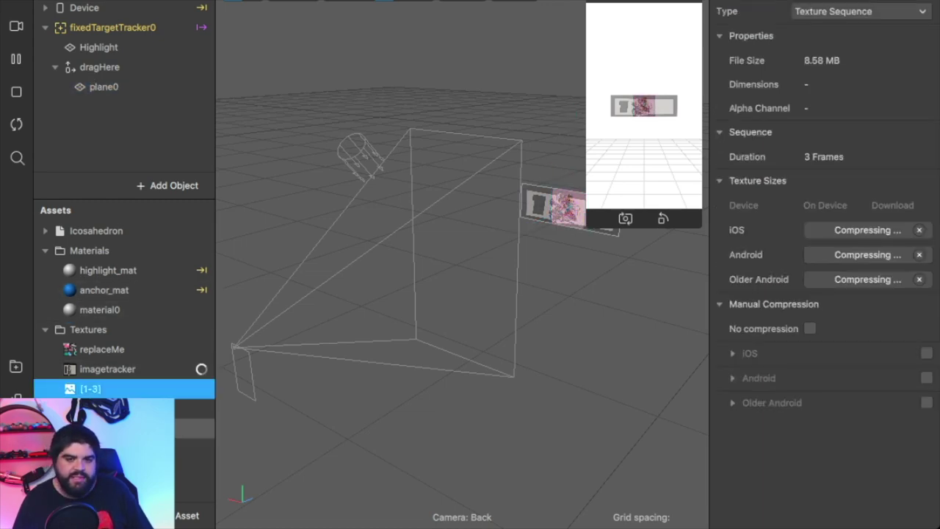
click(194, 427)
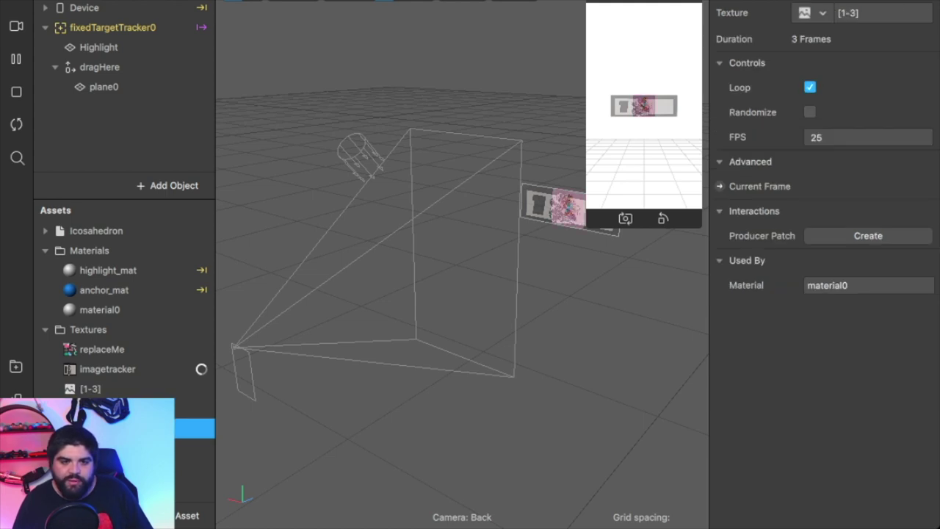
click(809, 87)
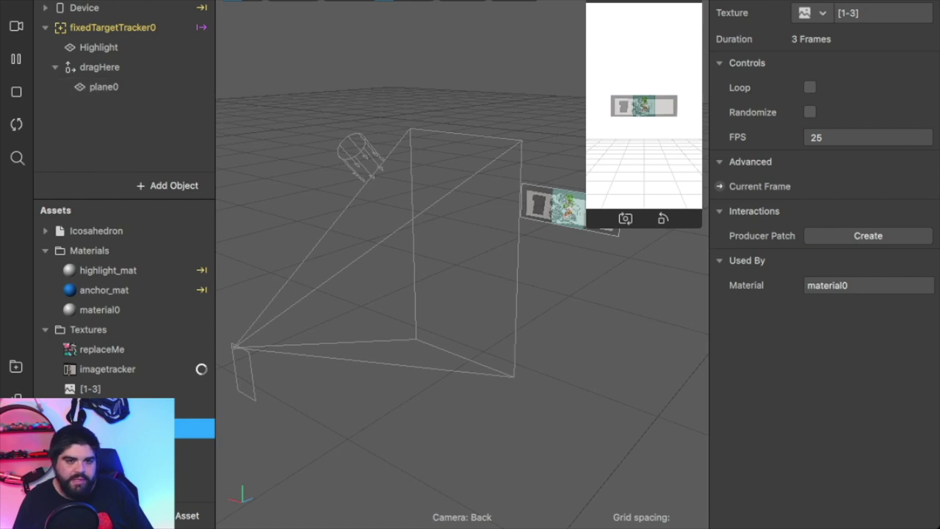
Scale plane0 to 3 on X and 1.2 on Y, and shift it slightly along Z off the tracked image
click(59, 89)
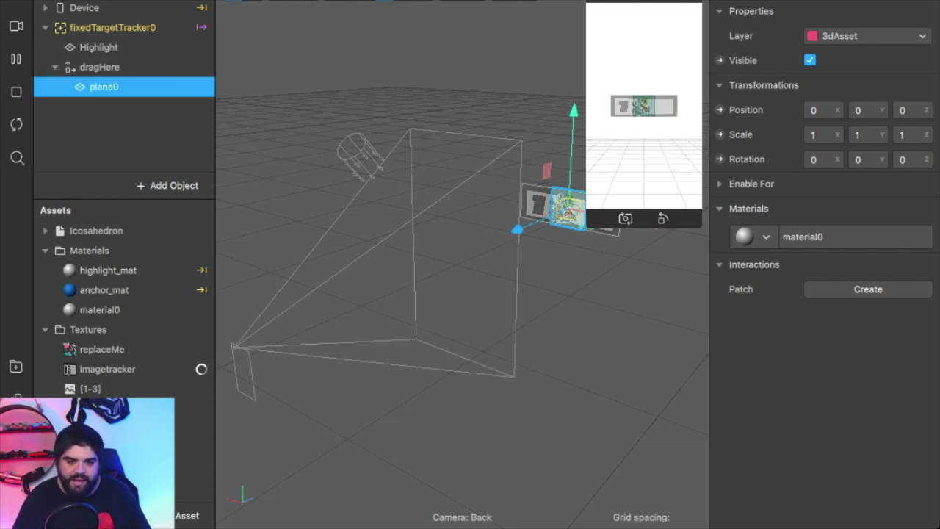
click(817, 134)
key(BackSpace)
text(2)
key(Return)
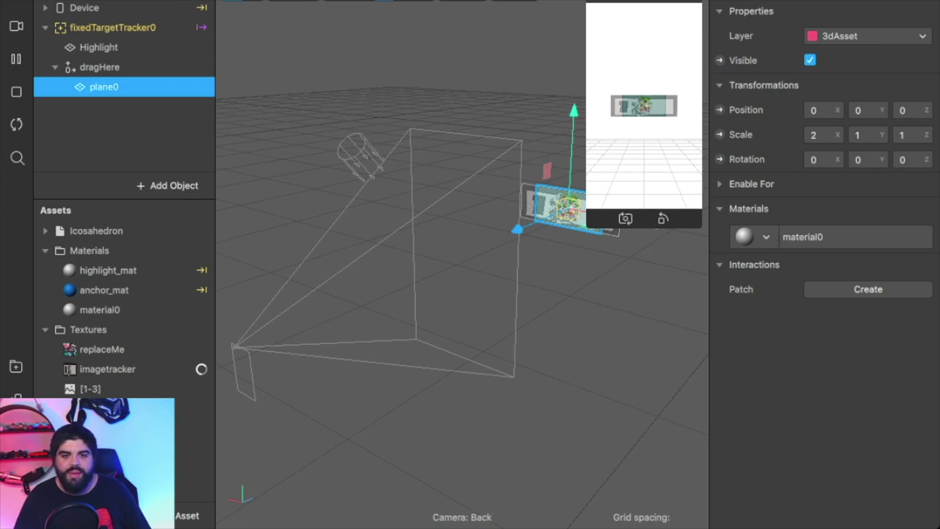
click(818, 134)
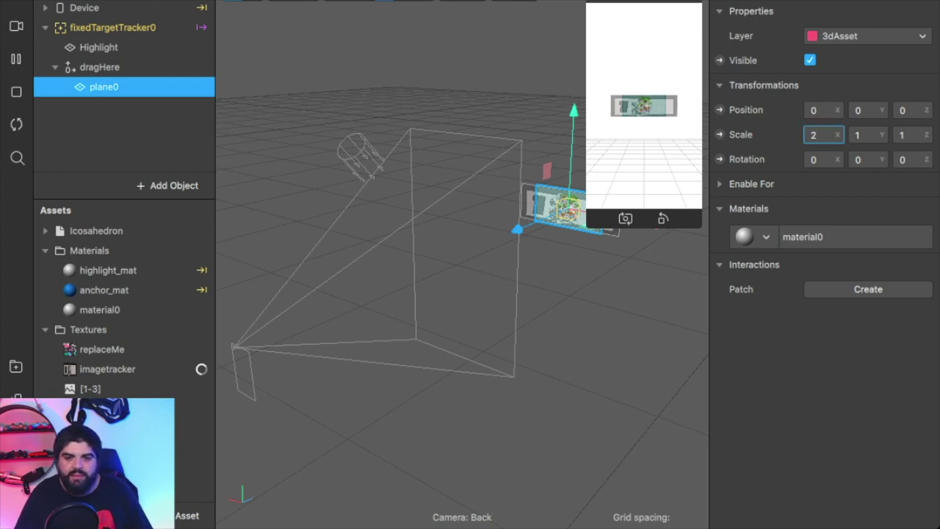
click(861, 134)
text(.2)
key(Return)
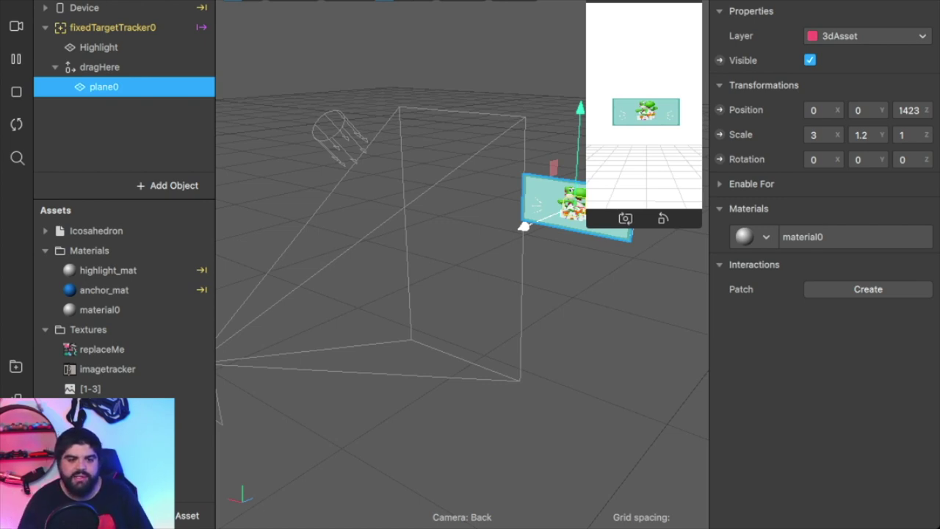
drag(524, 226, 524, 226)
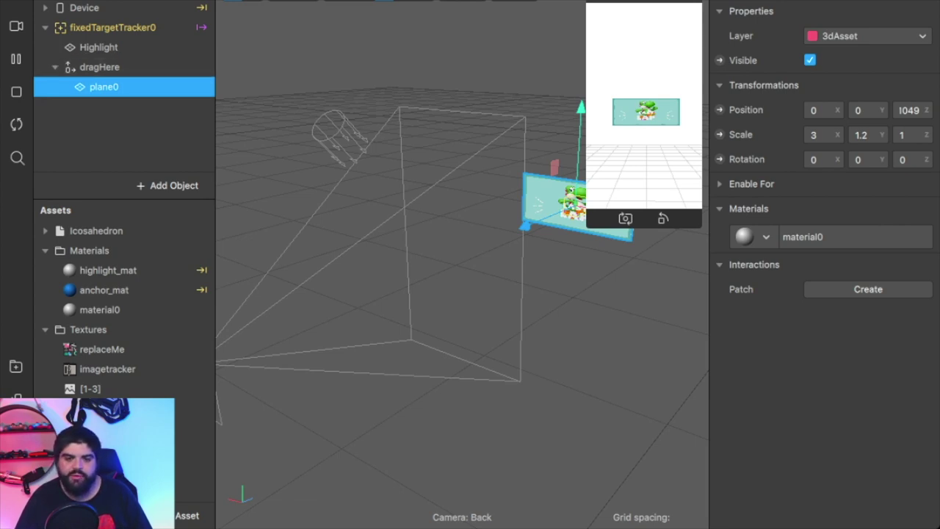
Create an Object Tap interaction patch for plane0
click(869, 289)
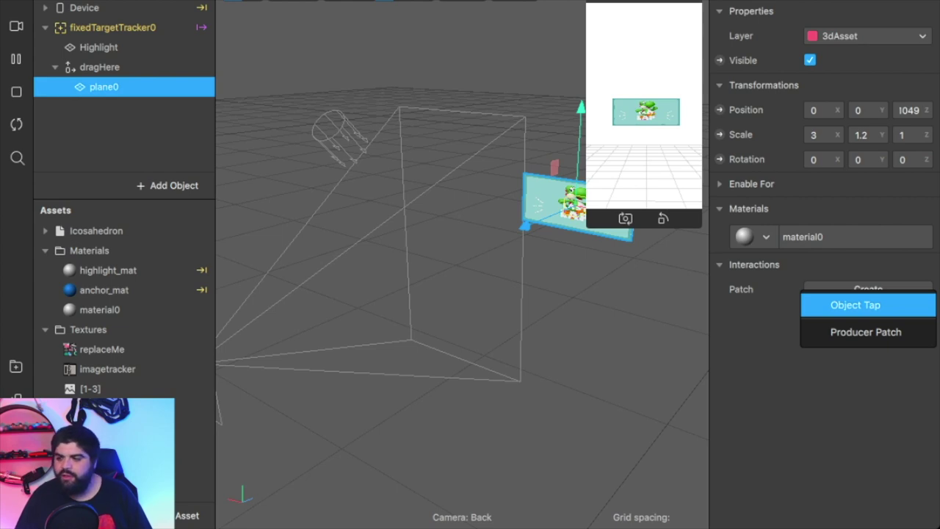
click(856, 305)
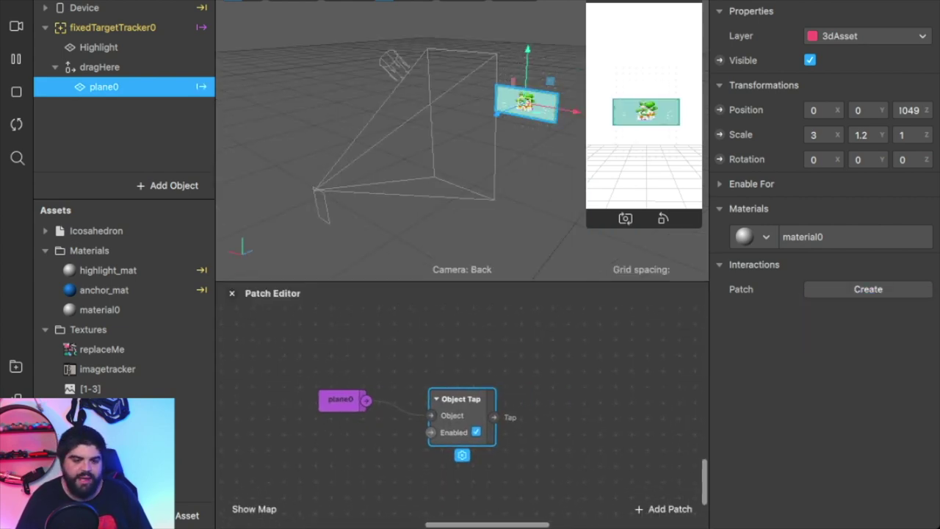
scroll(564, 366, down, 2)
scroll(565, 365, up, 3)
scroll(564, 366, down, 7)
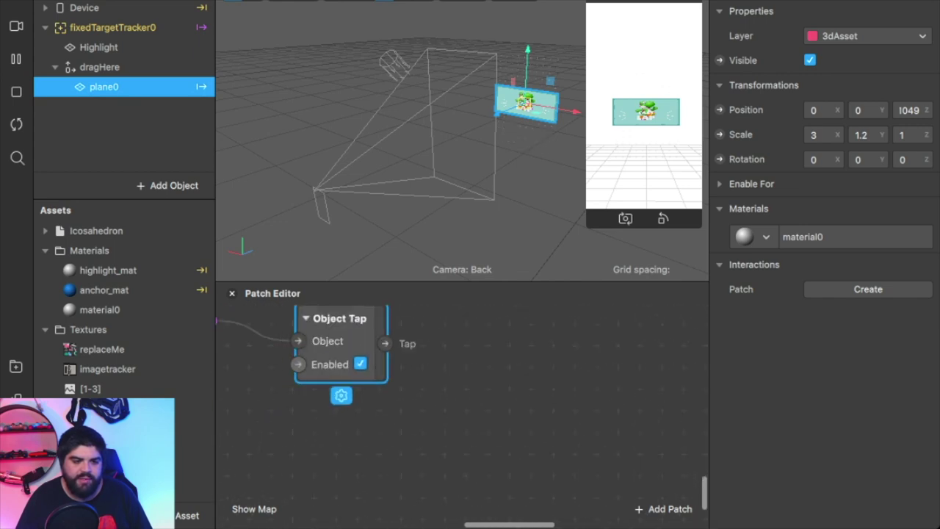
scroll(564, 366, up, 7)
scroll(564, 366, down, 7)
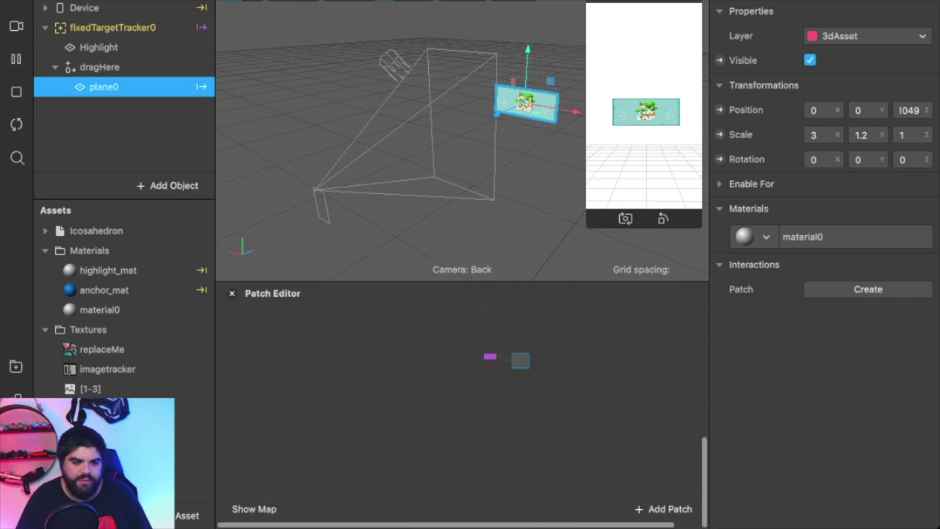
scroll(565, 366, up, 6)
scroll(565, 366, down, 3)
scroll(560, 364, down, 3)
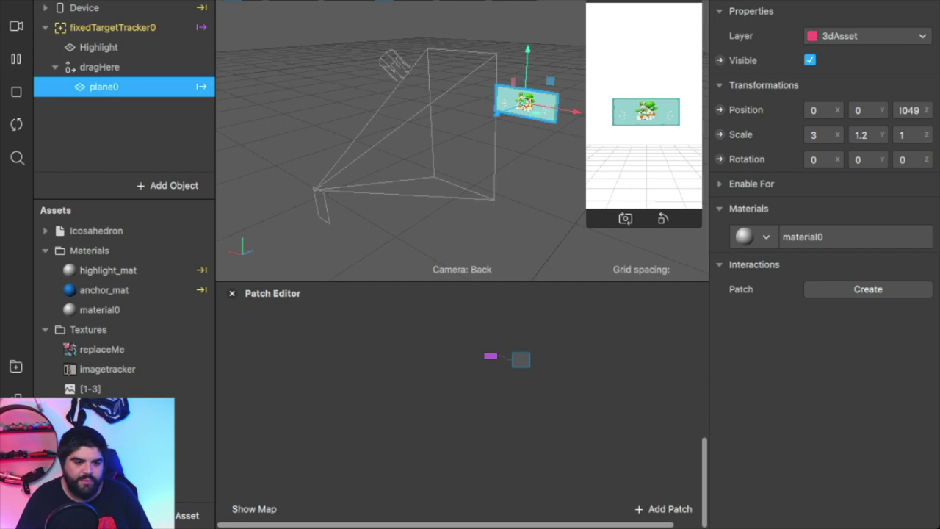
scroll(516, 367, up, 3)
scroll(517, 368, down, 2)
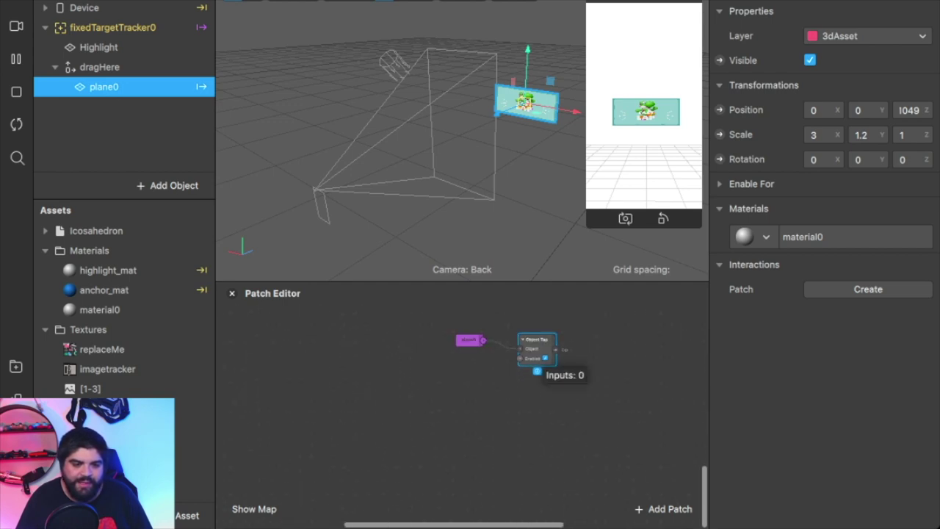
Feed the Object Tap output into a new Counter patch with a maximum count of 3, and align the Counter beside Object Tap
scroll(516, 368, up, 2)
scroll(535, 374, up, 2)
scroll(535, 374, right, 5)
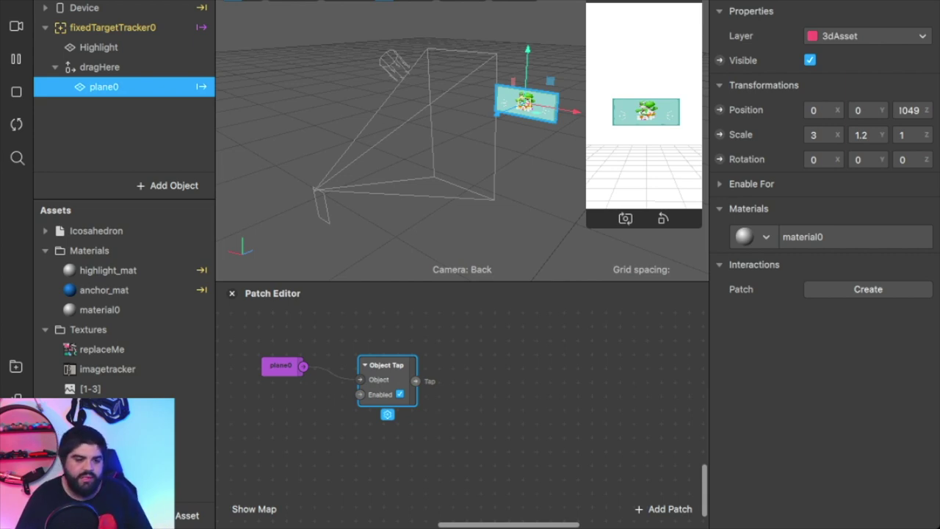
drag(416, 381, 480, 387)
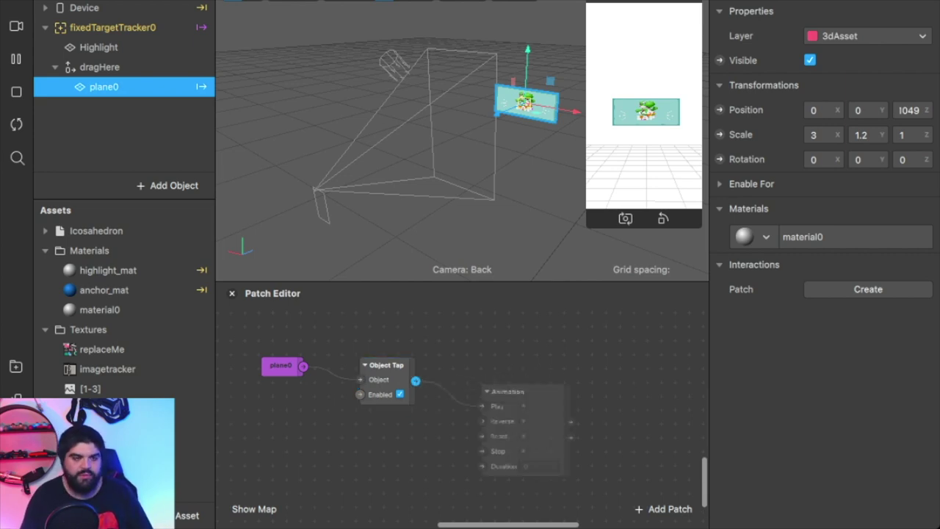
click(507, 405)
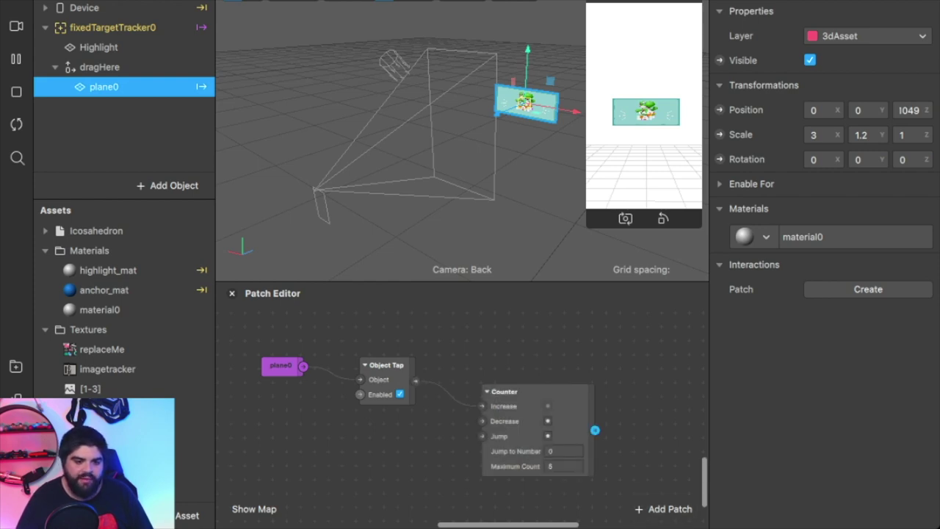
click(563, 466)
key(BackSpace)
text(3)
key(Return)
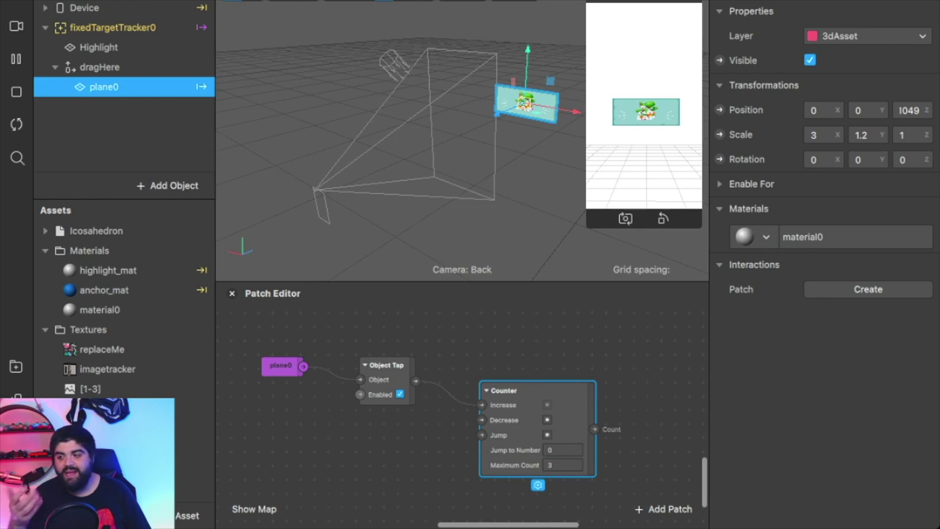
scroll(462, 412, down, 1)
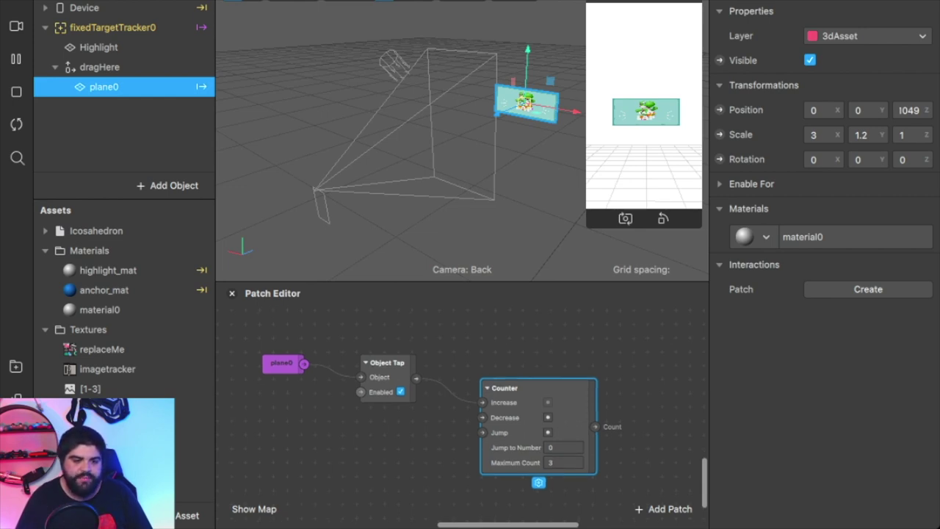
drag(537, 388, 524, 360)
scroll(462, 404, right, 5)
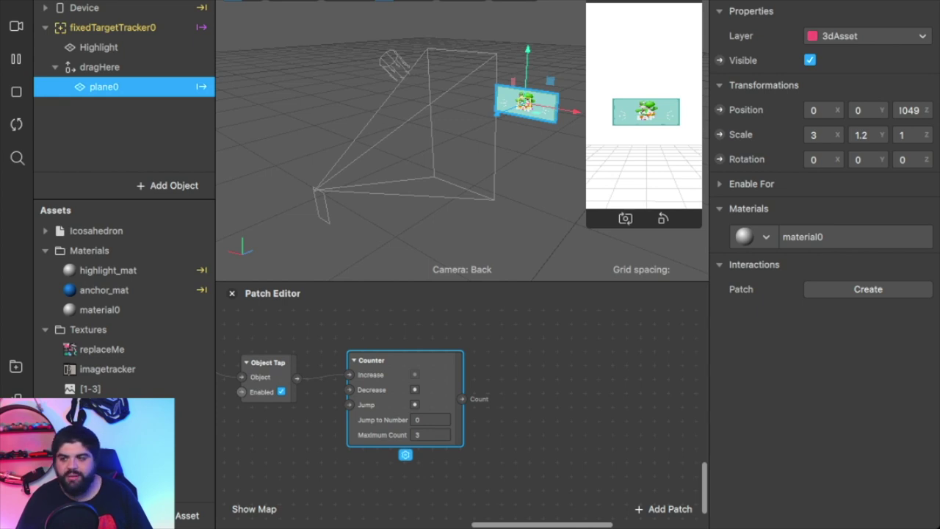
Add a Current Frame patch for animationSequence0, place it beside the Counter, and connect the Counter's output to it
click(110, 428)
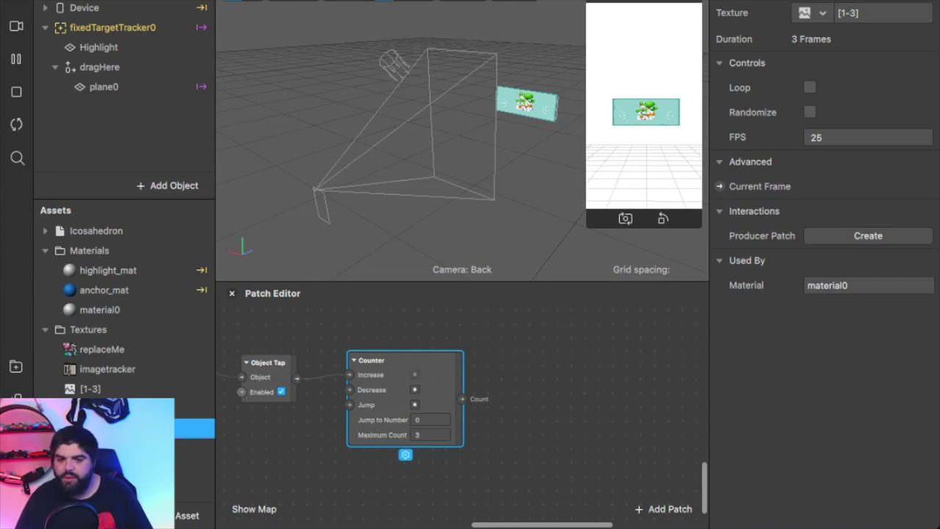
click(720, 185)
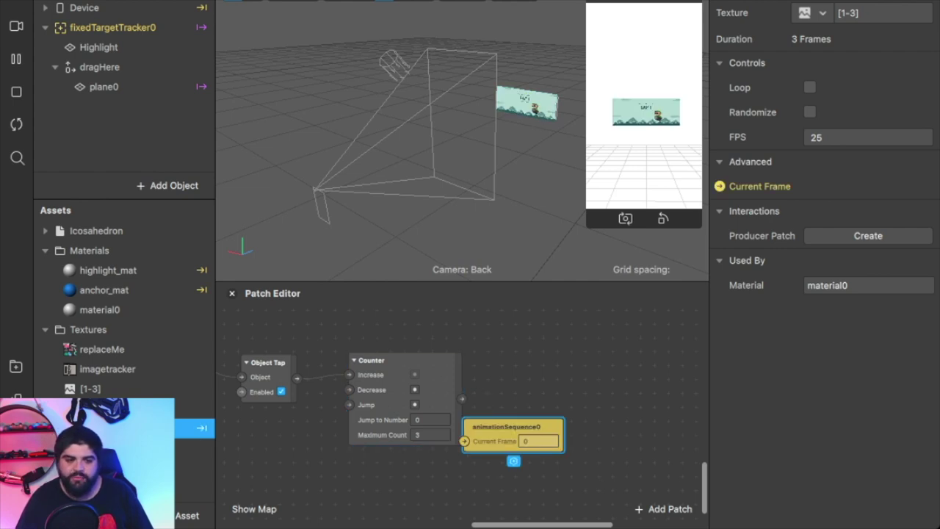
scroll(463, 404, left, 3)
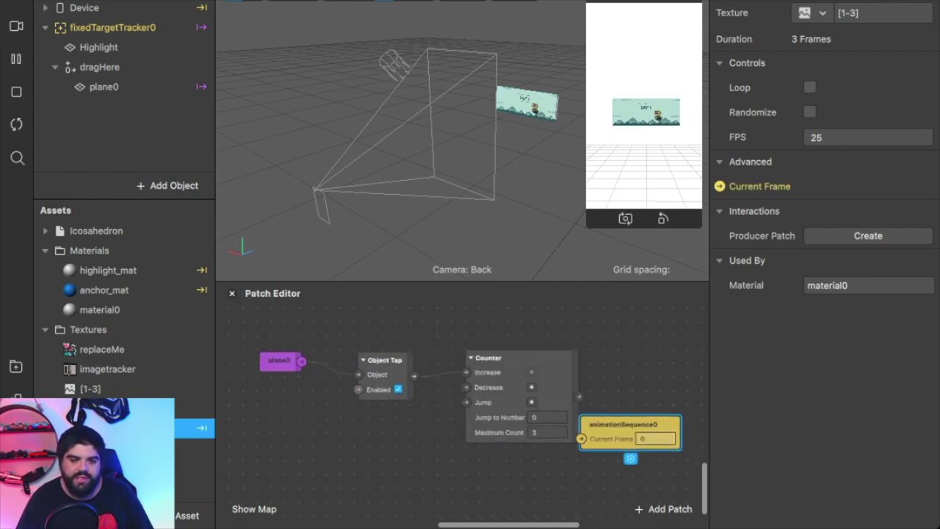
drag(623, 424, 656, 355)
scroll(632, 368, right, 2)
scroll(602, 367, right, 1)
drag(594, 358, 518, 397)
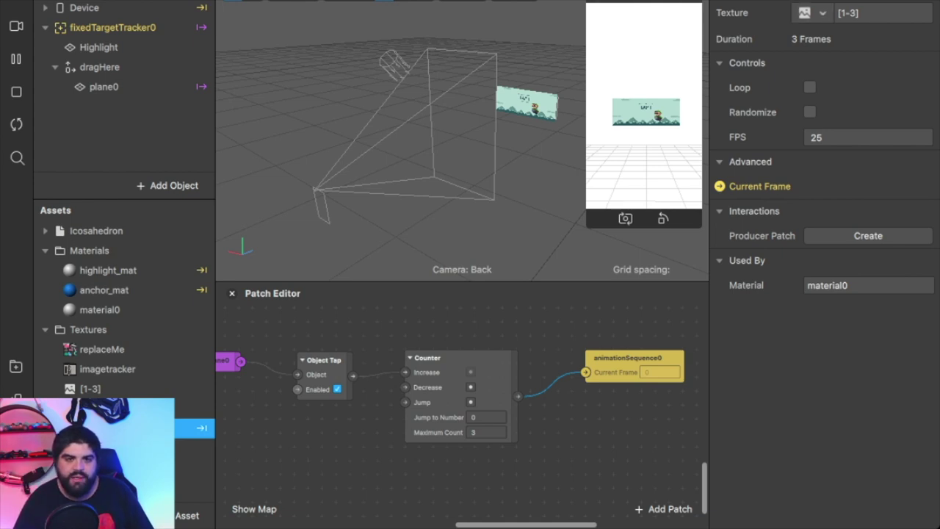
Test the interaction by repeatedly tapping the plane in the simulator to cycle through the lap cards
click(690, 2)
click(747, 22)
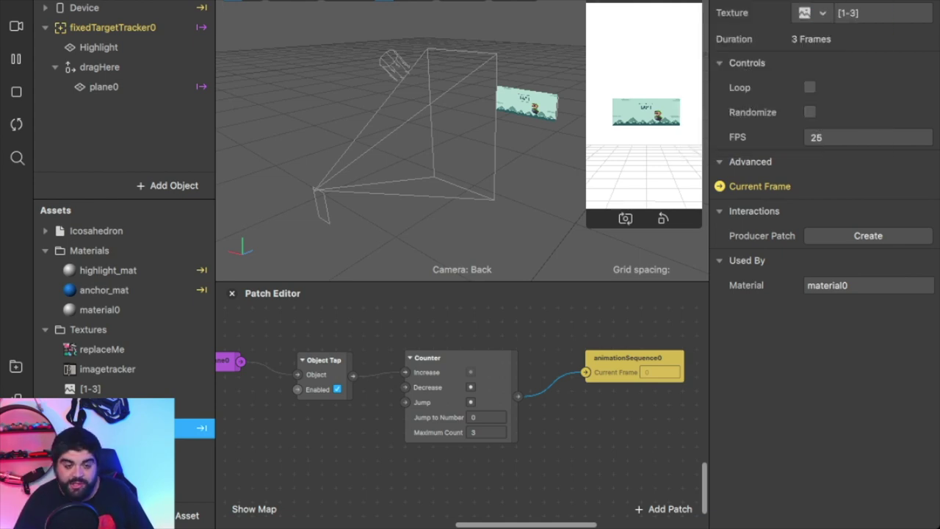
click(647, 111)
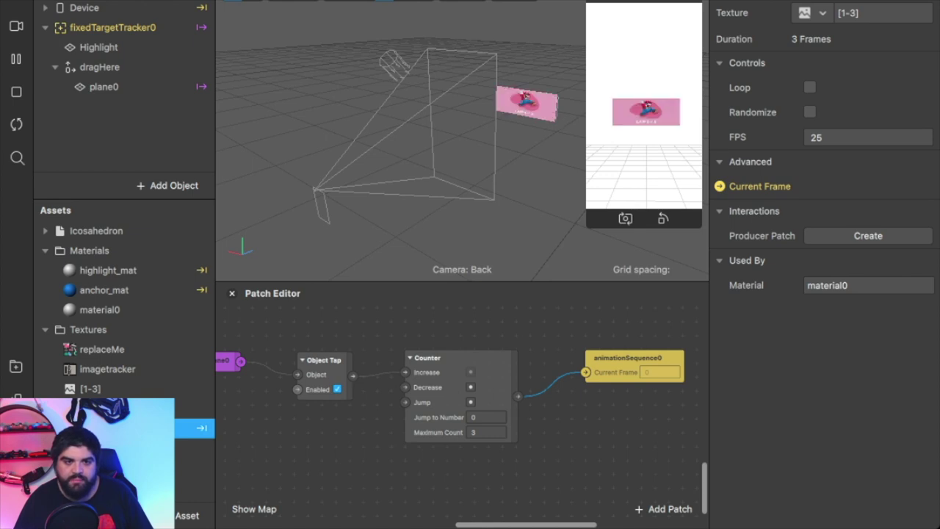
click(647, 111)
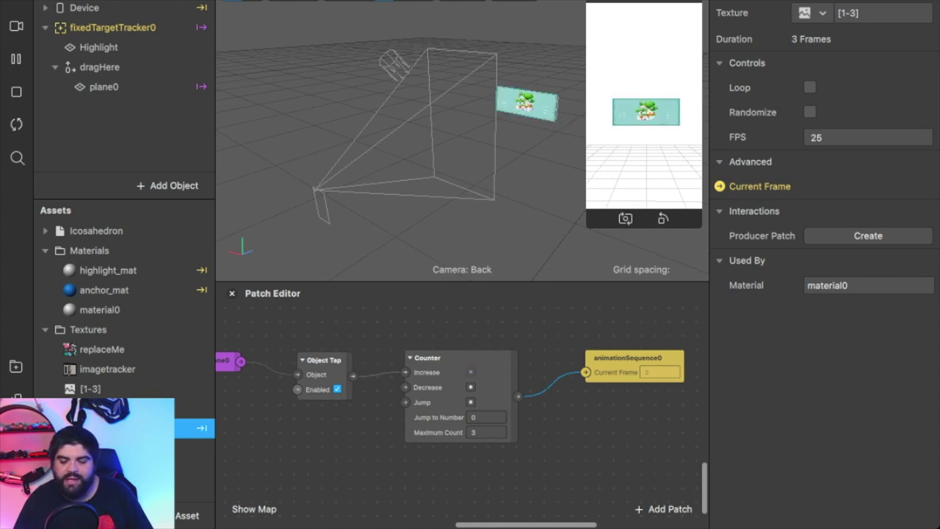
click(646, 112)
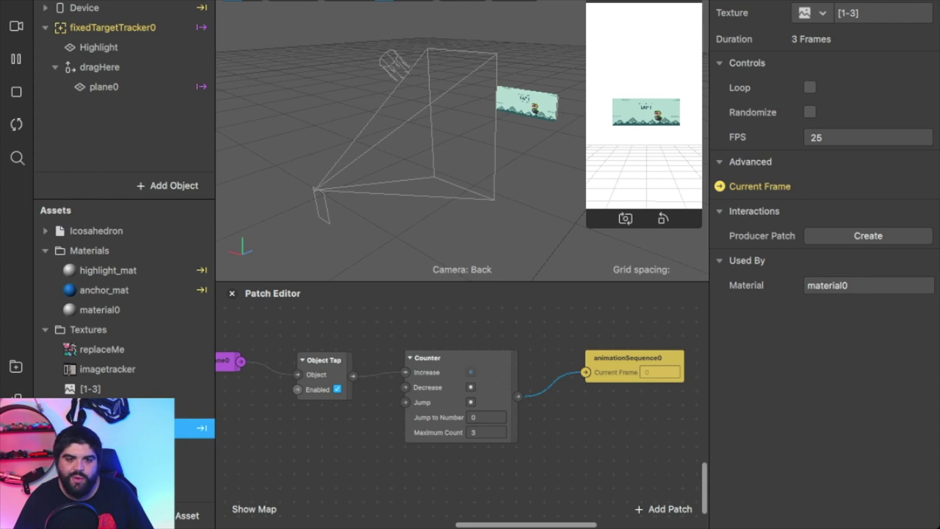
click(646, 111)
click(646, 111)
click(647, 112)
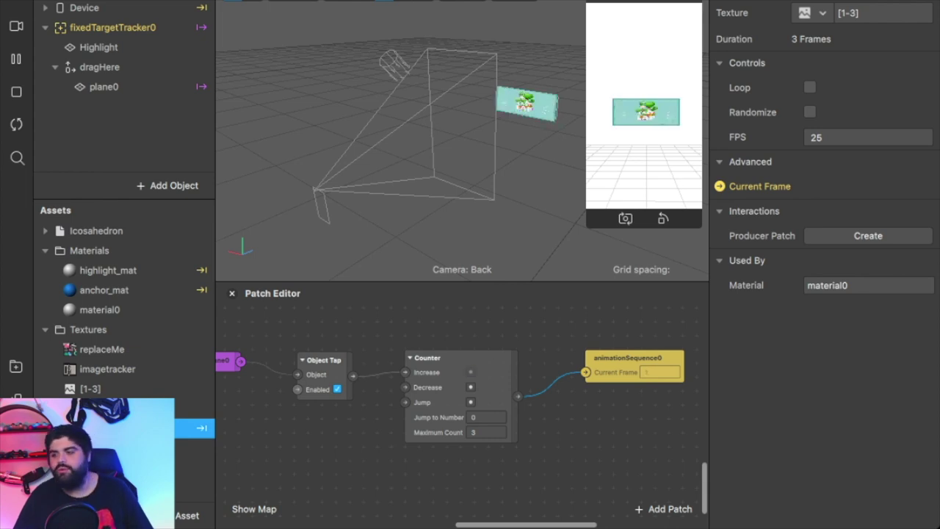
click(646, 111)
click(646, 112)
click(647, 111)
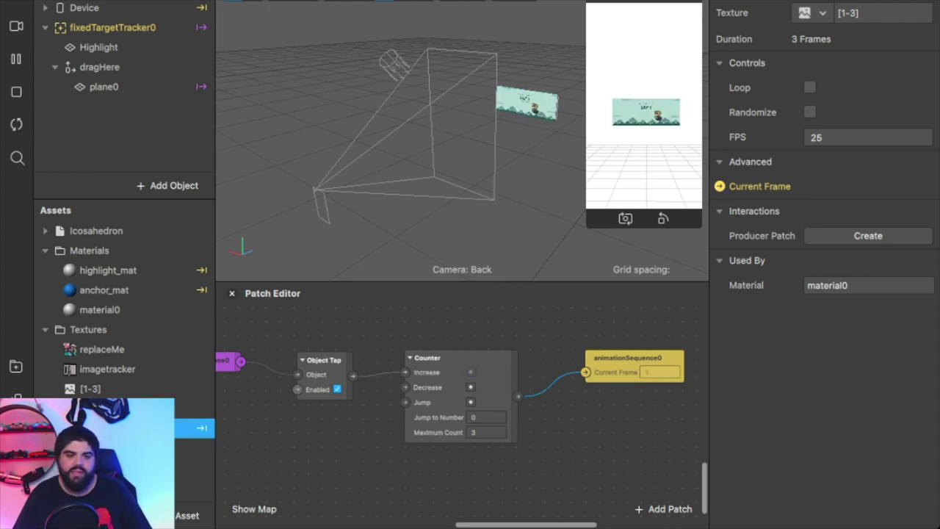